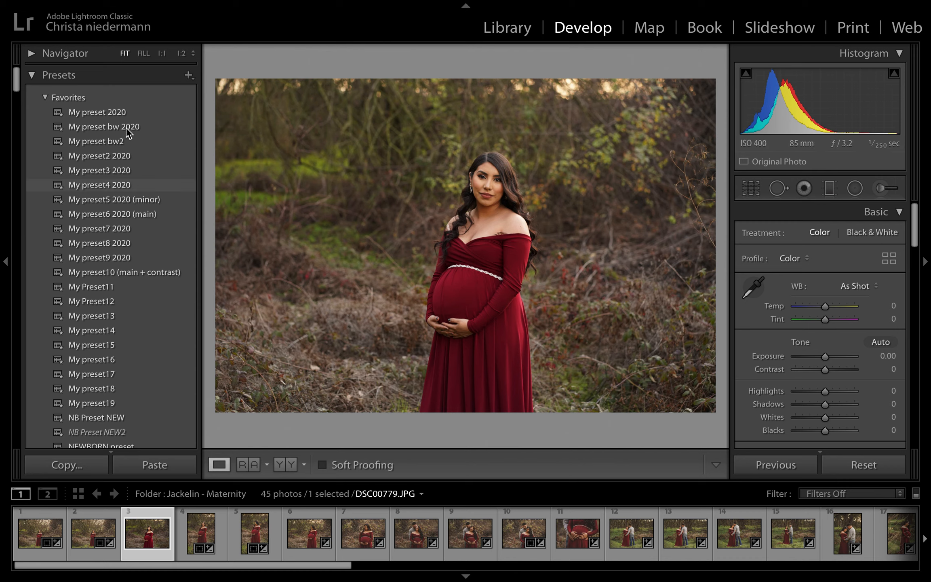
Preview several favourite presets on the maternity portrait and apply My preset10 (main + contrast)
left_click(113, 110)
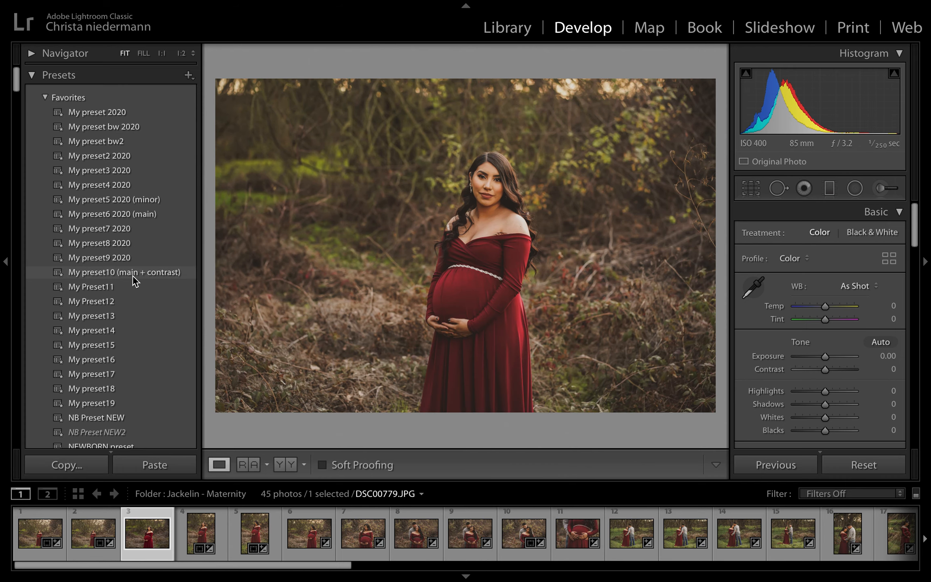
left_click(116, 111)
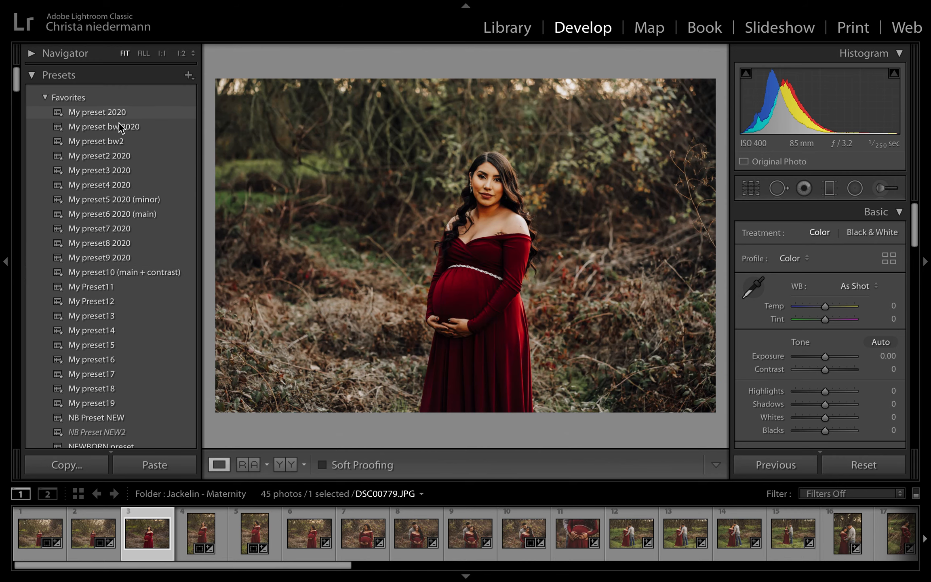
left_click(119, 127)
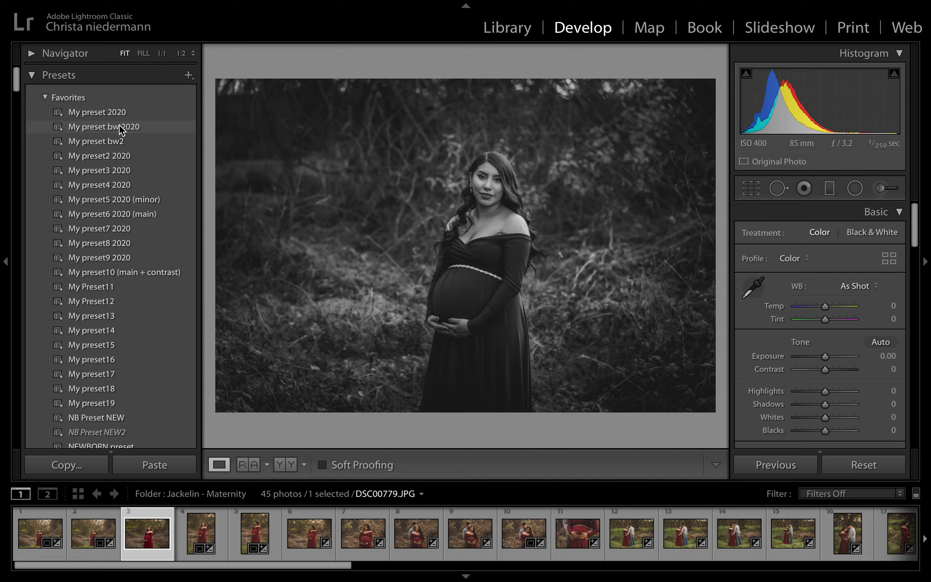
left_click(117, 154)
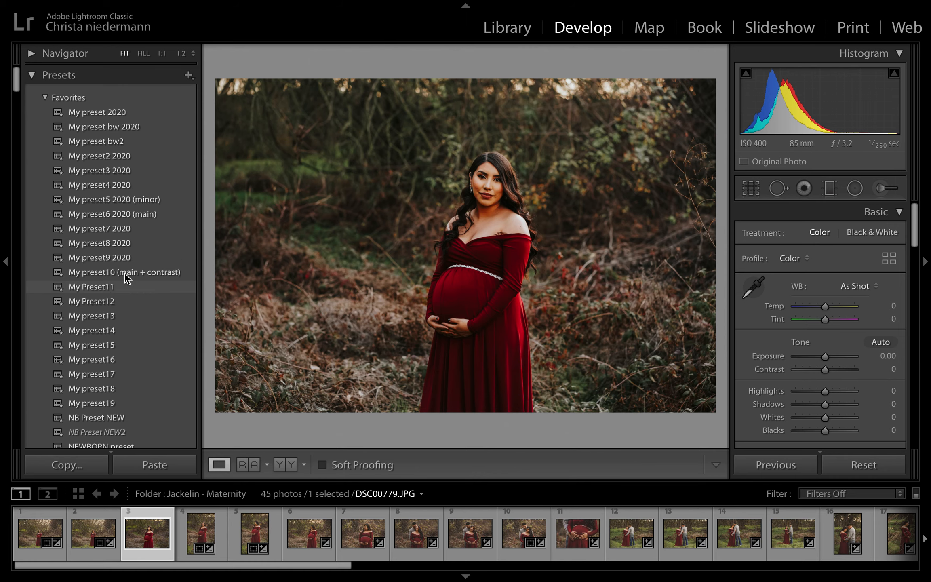
left_click(124, 272)
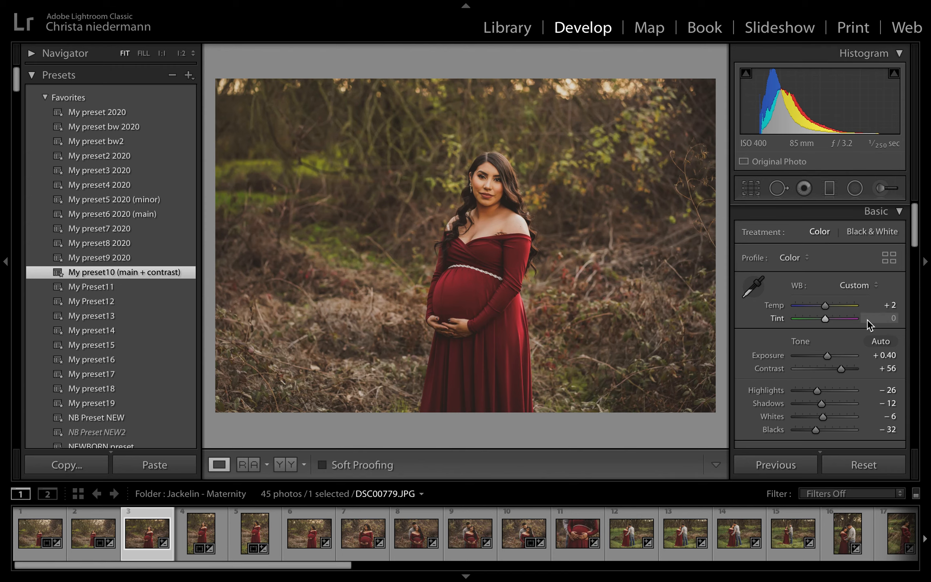
scroll(867, 319, "down", 5)
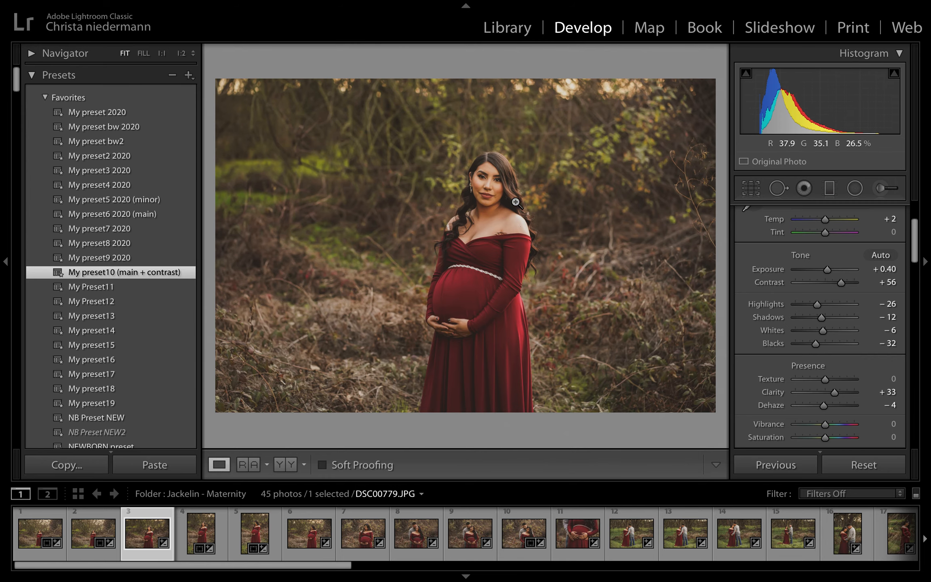
left_click(481, 188)
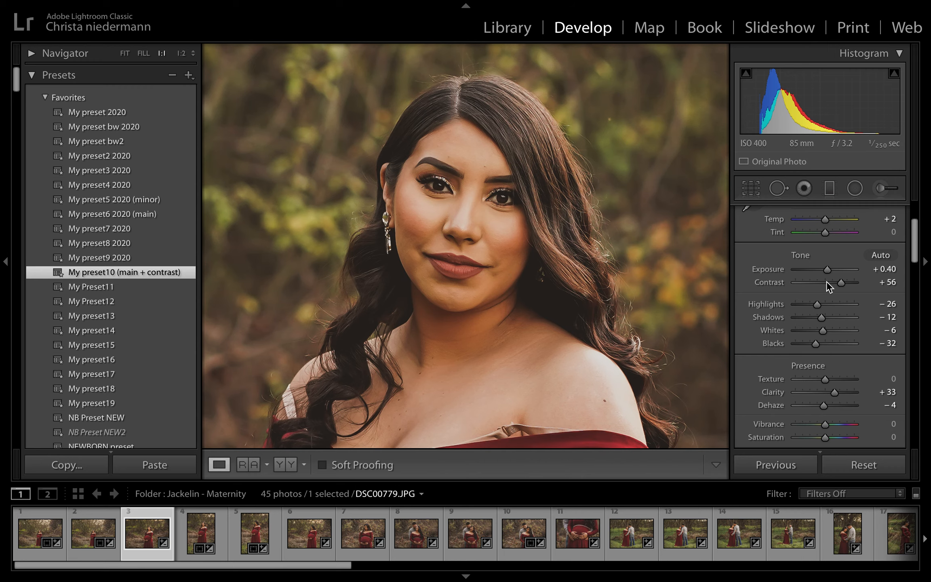
mouse_move(827, 271)
left_mouse_down()
mouse_move(835, 270)
mouse_move(823, 269)
left_mouse_up()
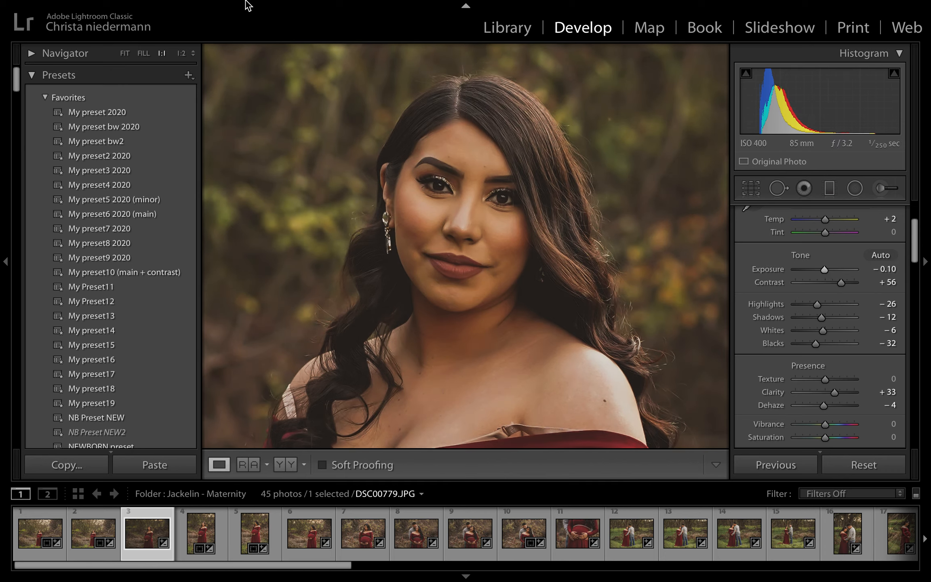
left_click(190, 8)
left_click(197, 27)
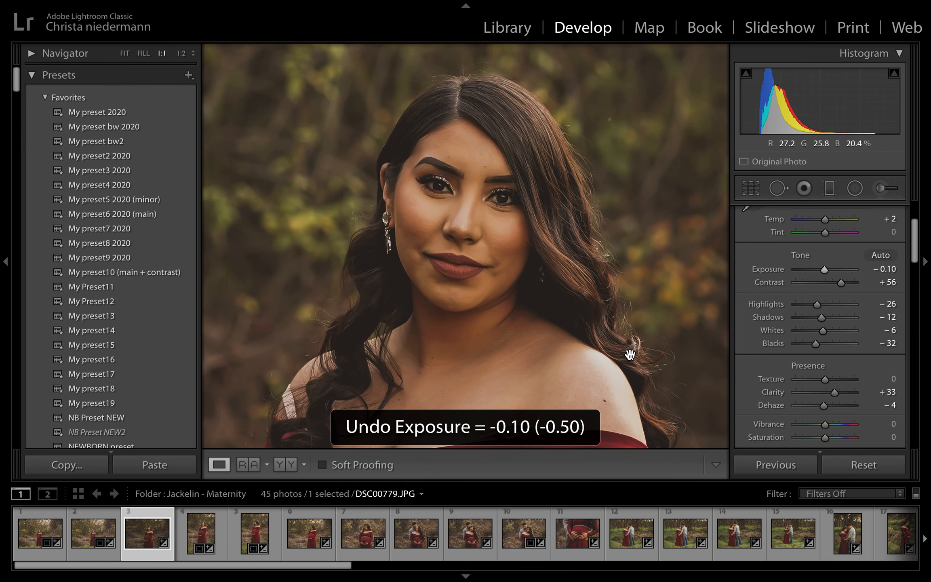
left_click(482, 261)
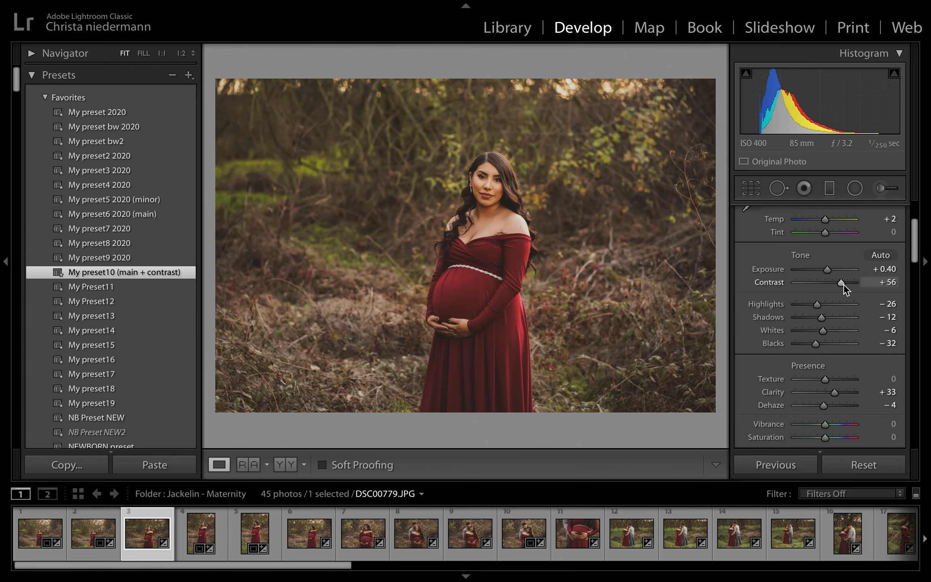
left_click_drag(843, 284, 841, 282)
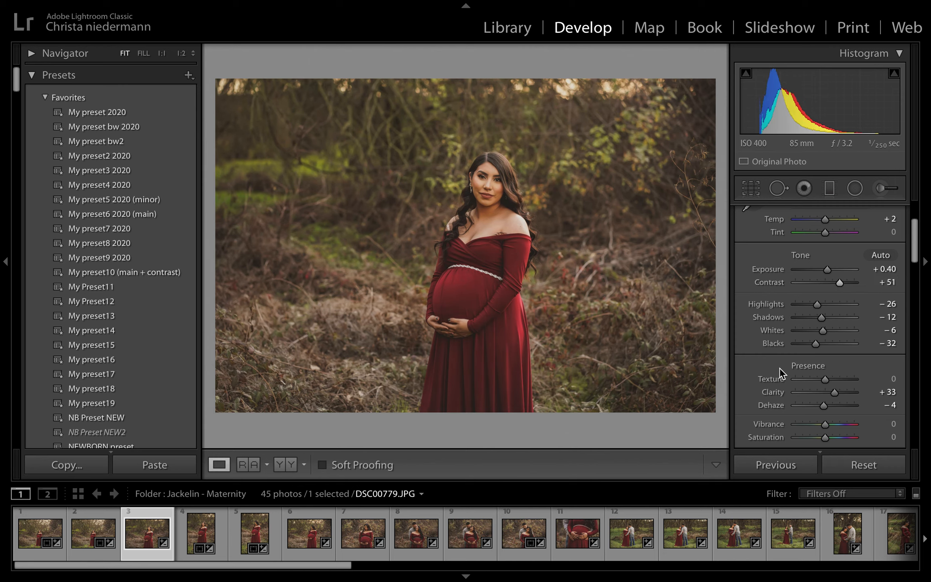
left_click(181, 7)
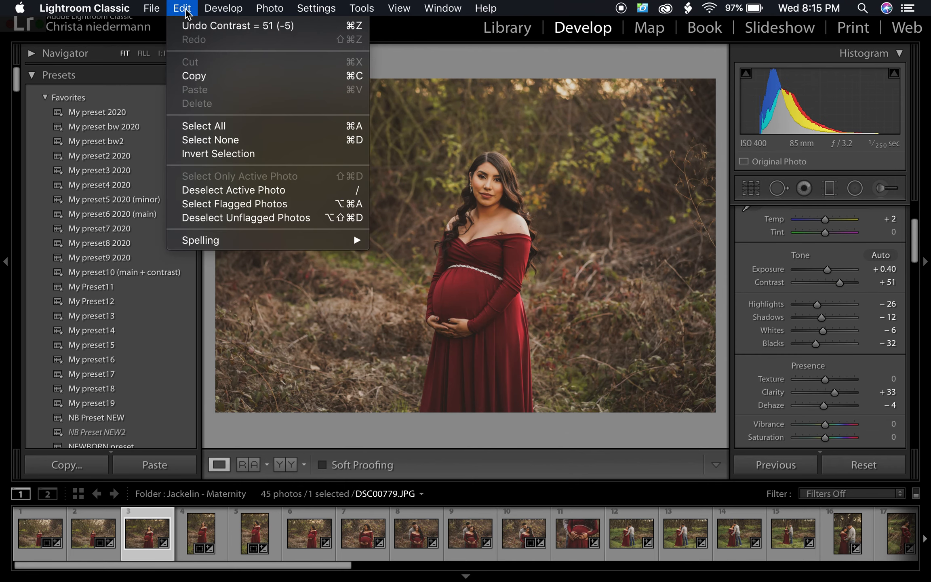
left_click(194, 27)
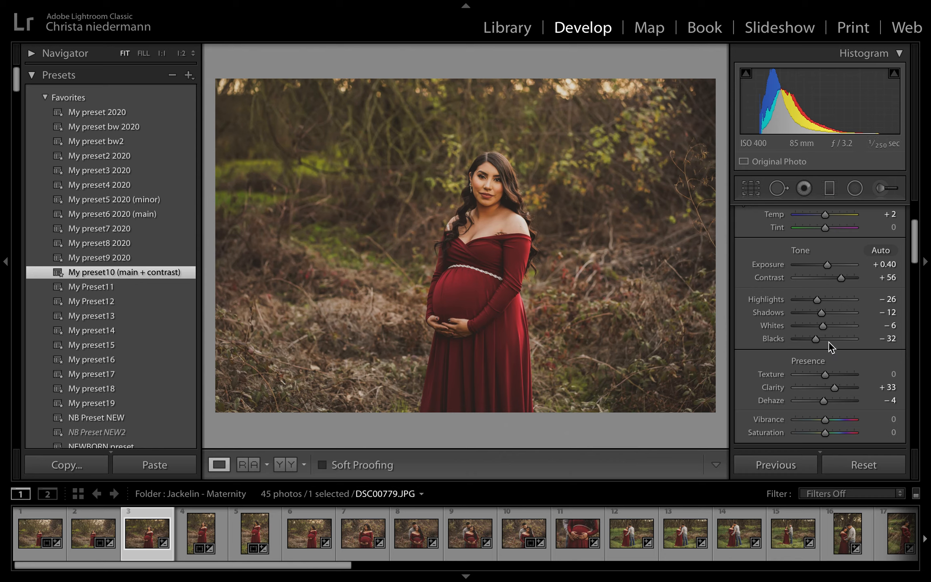
Set the photo's Blacks to −34
left_click_drag(816, 339, 814, 339)
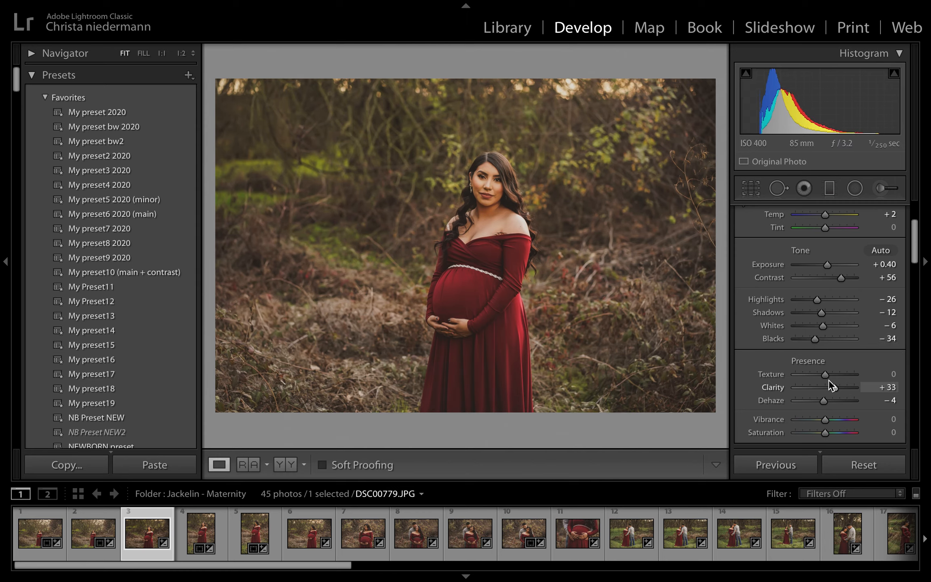
key("z")
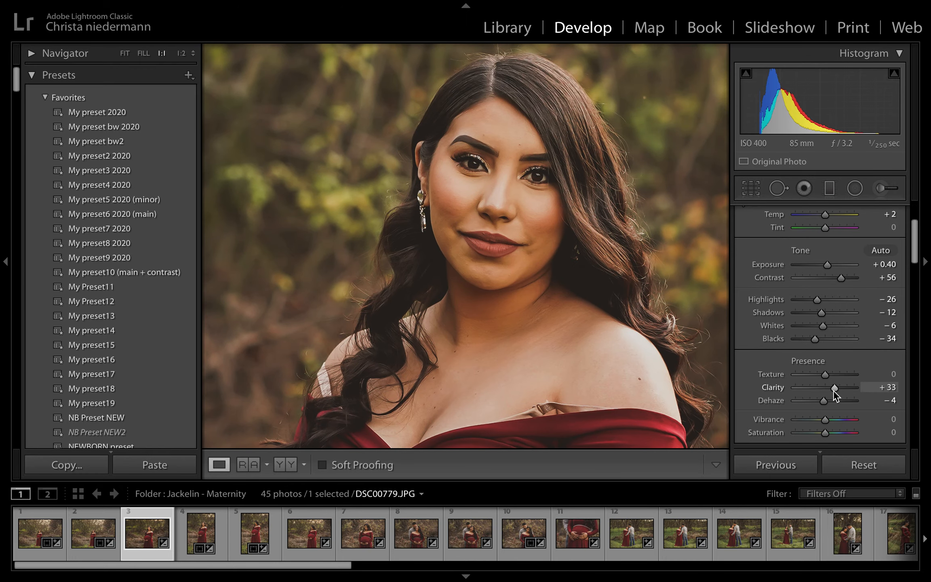
mouse_move(834, 391)
left_mouse_down()
mouse_move(797, 388)
mouse_move(844, 389)
mouse_move(836, 389)
left_mouse_up()
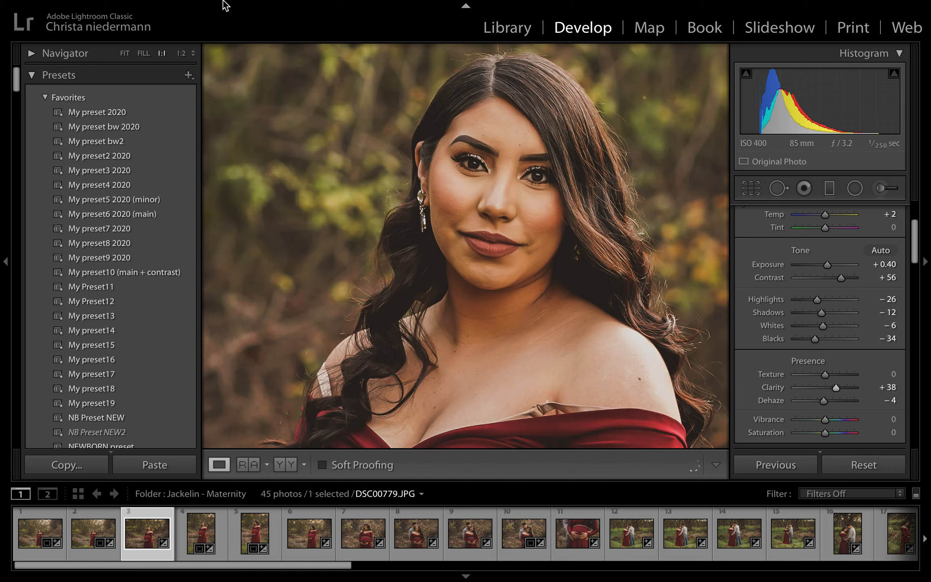
mouse_move(222, 5)
left_click(182, 8)
left_click(198, 26)
left_click(425, 192)
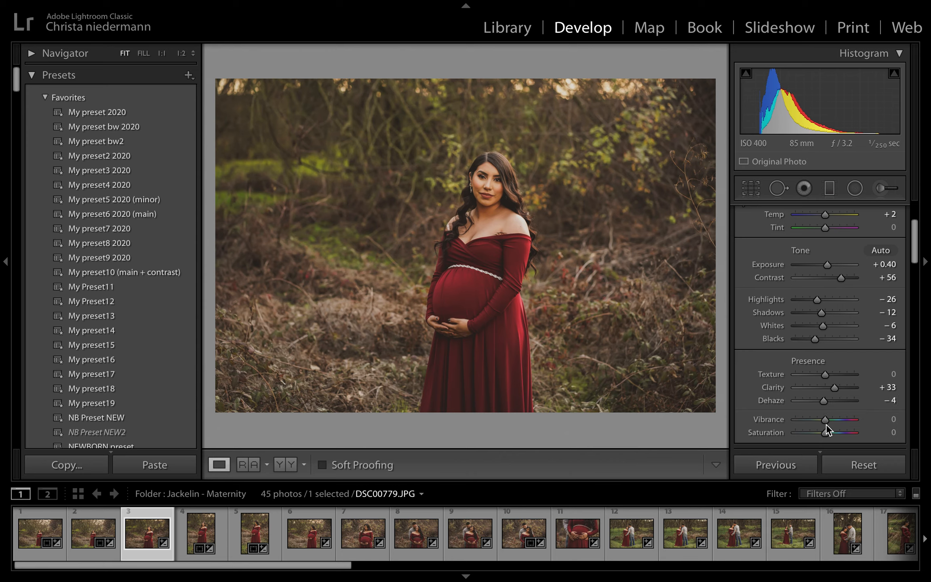
Mute the greens in the HSL/Color settings with Hue −23, Saturation −39 and Luminance −46
scroll(850, 393, "down", 1)
scroll(848, 390, "down", 3)
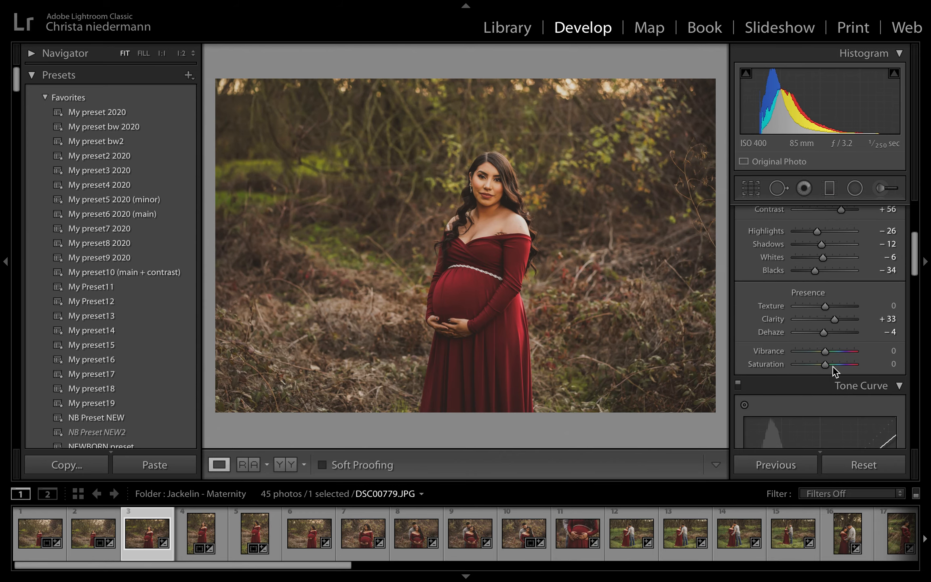
scroll(835, 362, "down", 12)
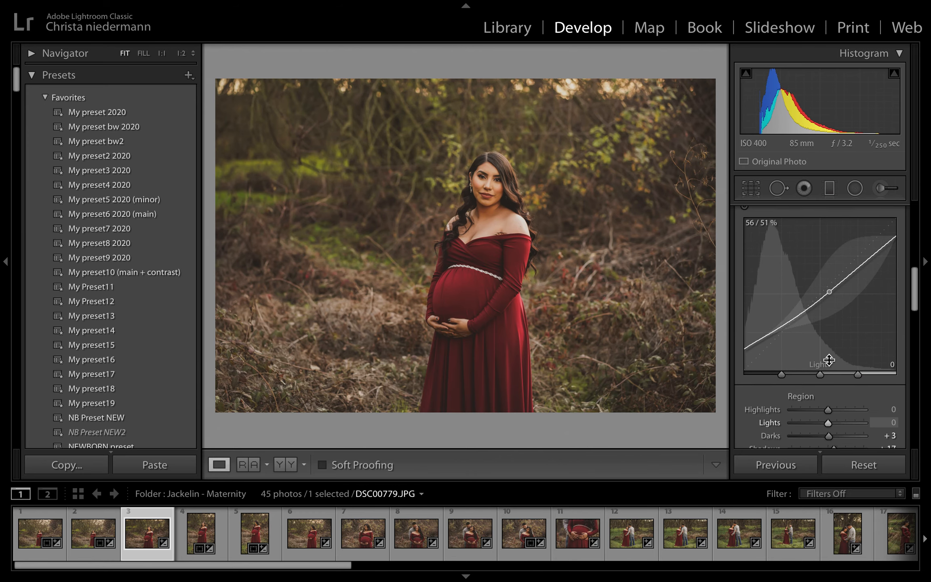
scroll(834, 356, "down", 1)
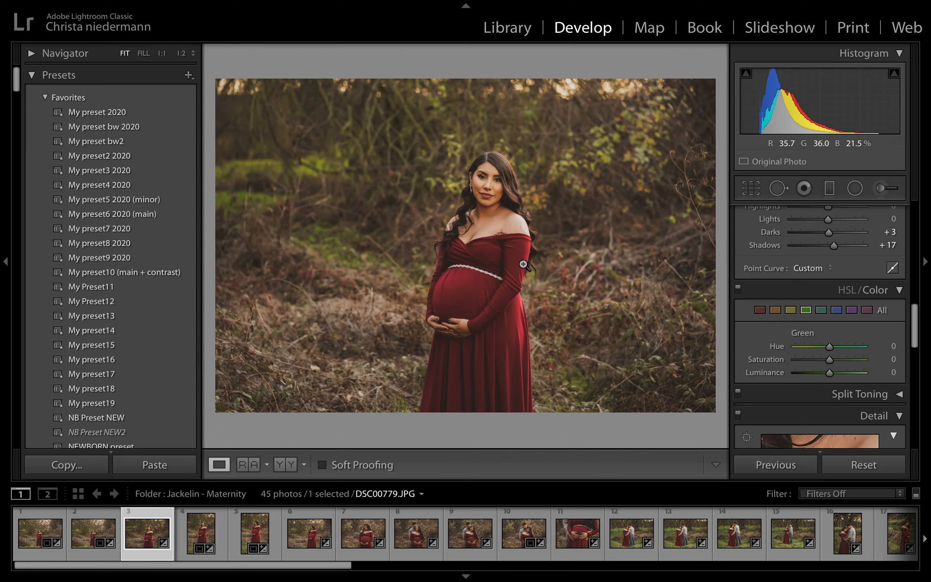
left_click_drag(830, 360, 814, 375)
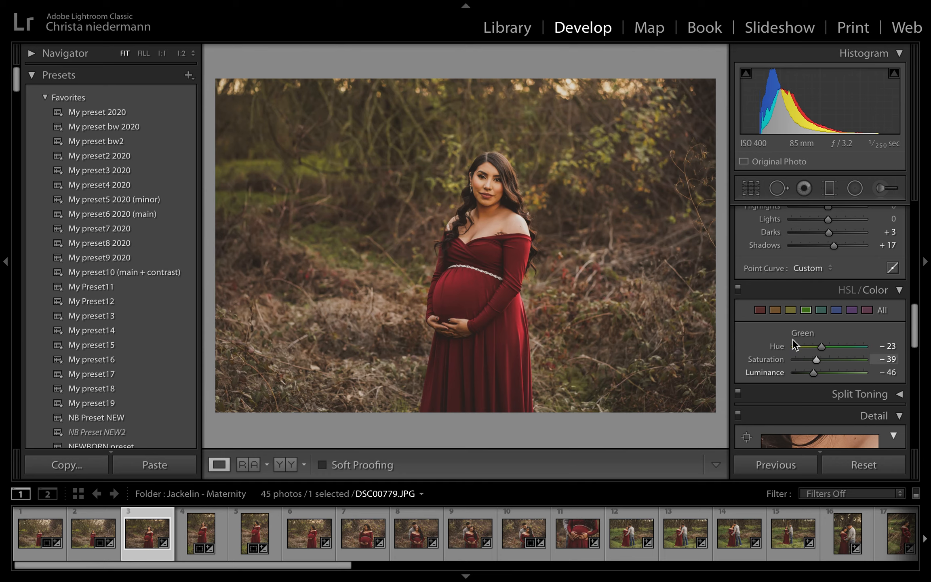
Reduce the orange saturation to −21 in the HSL/Color settings, checking the skin tones close up
left_click(759, 311)
left_click(775, 312)
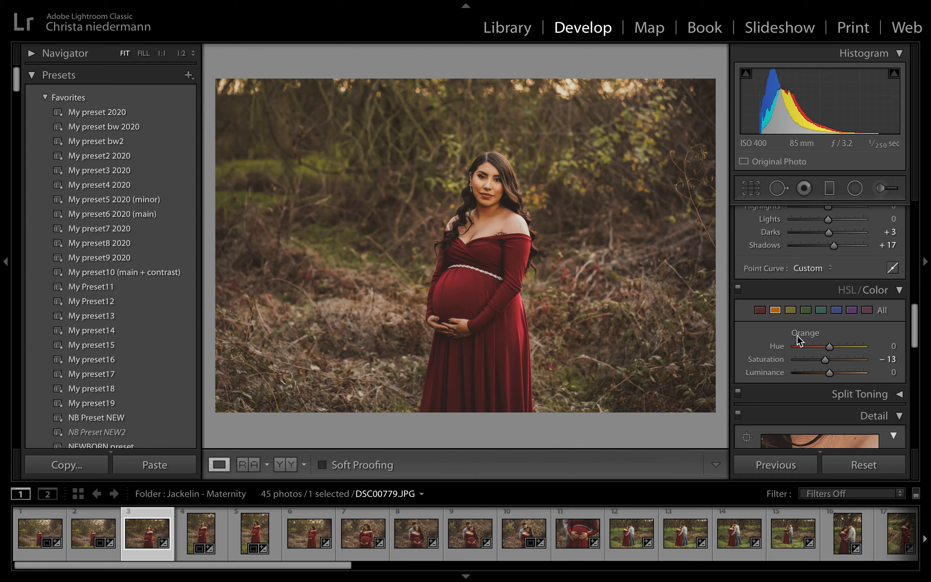
mouse_move(826, 361)
left_mouse_down()
mouse_move(854, 361)
mouse_move(825, 358)
left_mouse_up()
left_click(466, 176)
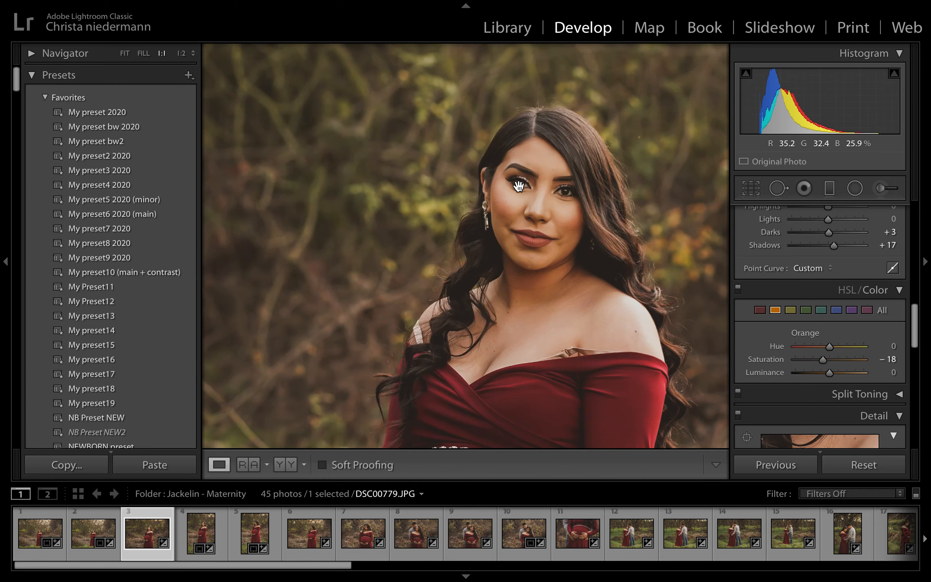
left_click(584, 222)
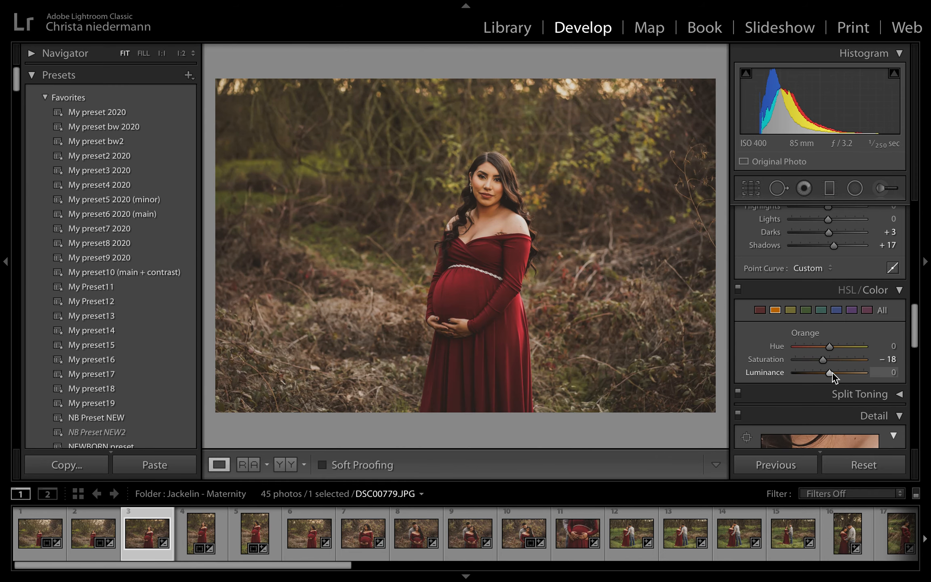
left_click_drag(824, 362, 822, 361)
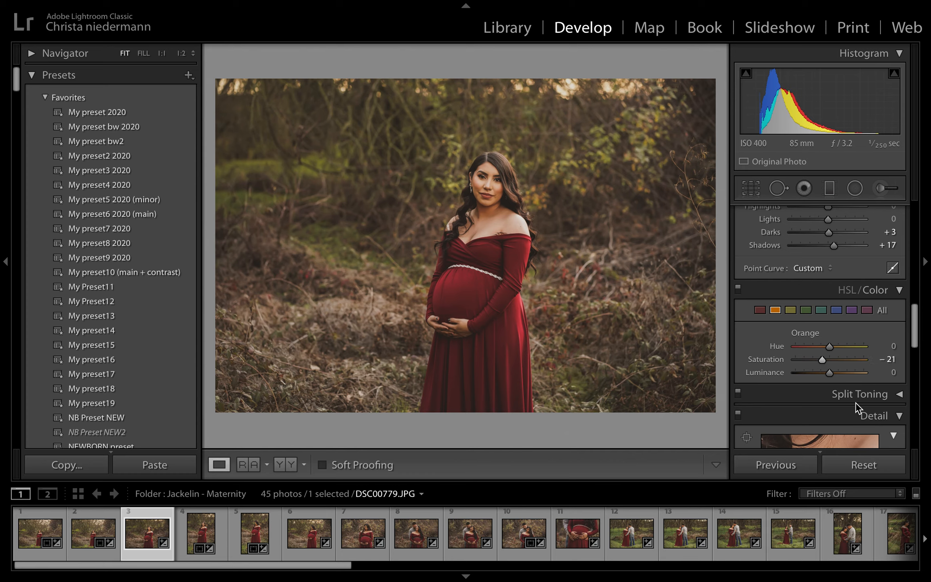
Set the Sharpening Amount to 30 and the Noise Reduction Luminance to 34, judging the face at 1:1
scroll(832, 376, "down", 3)
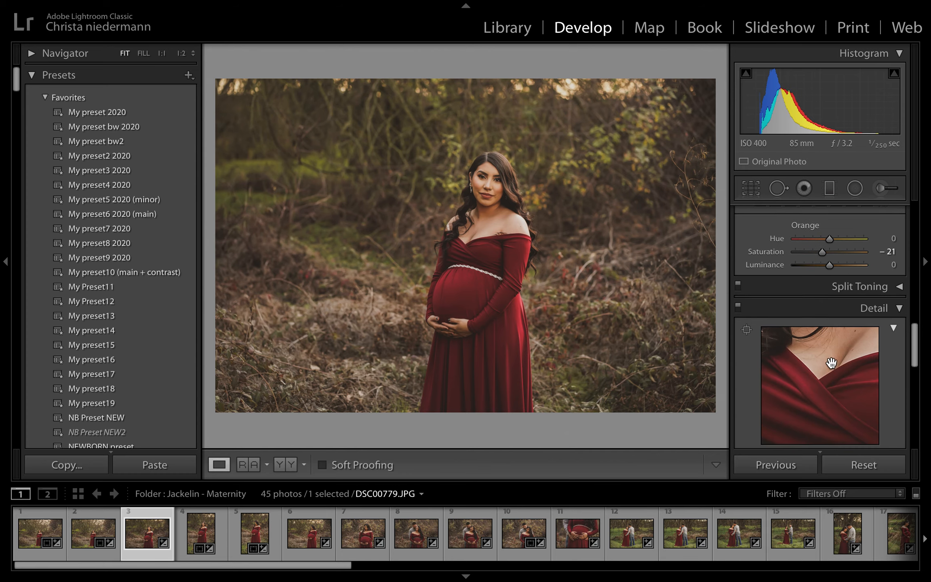
scroll(831, 362, "up", 3)
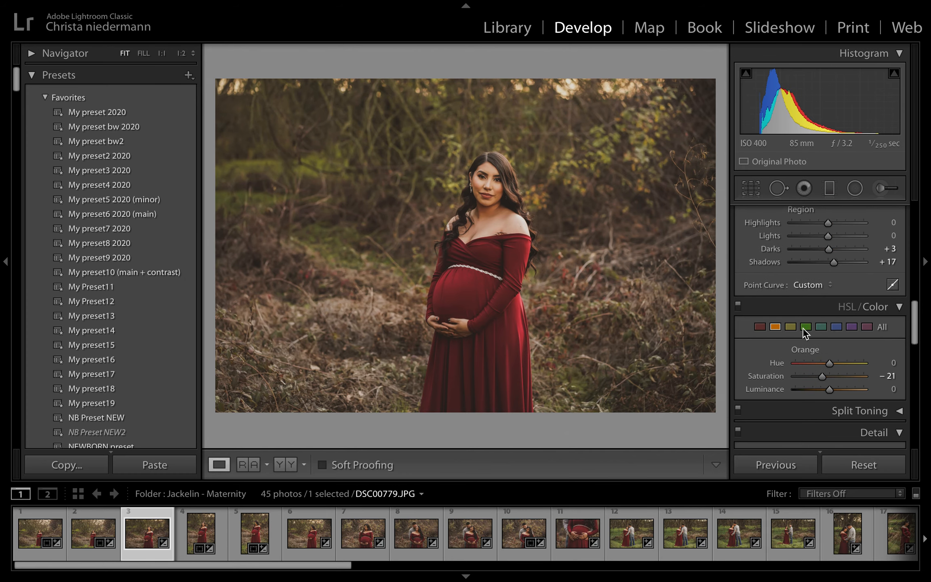
scroll(841, 380, "down", 6)
scroll(847, 370, "down", 2)
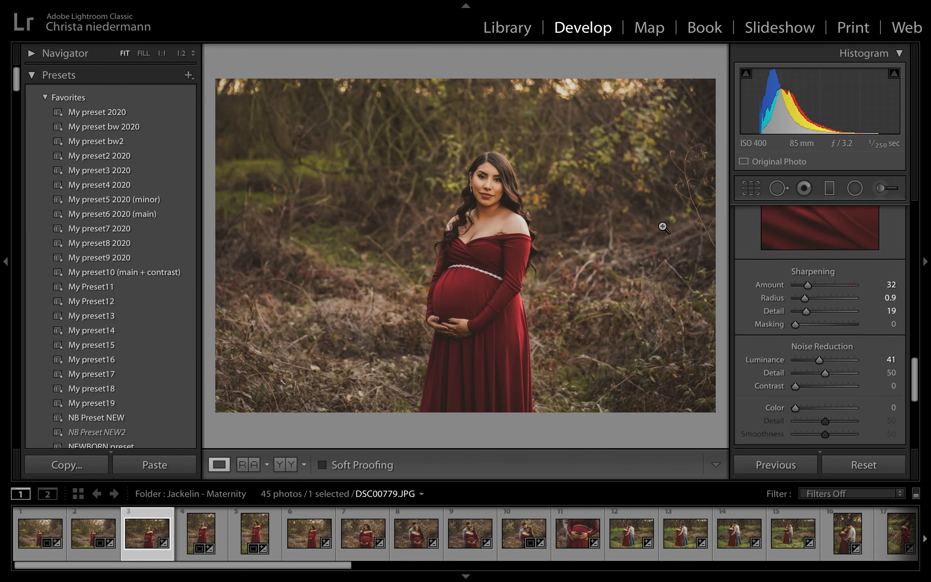
left_click(492, 184)
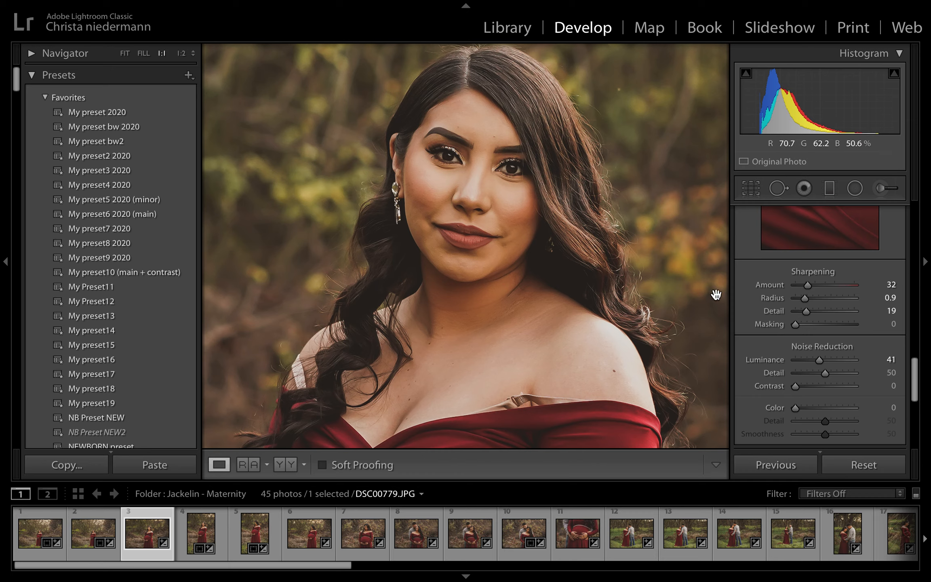
left_click_drag(809, 286, 807, 284)
left_click_drag(819, 359, 814, 361)
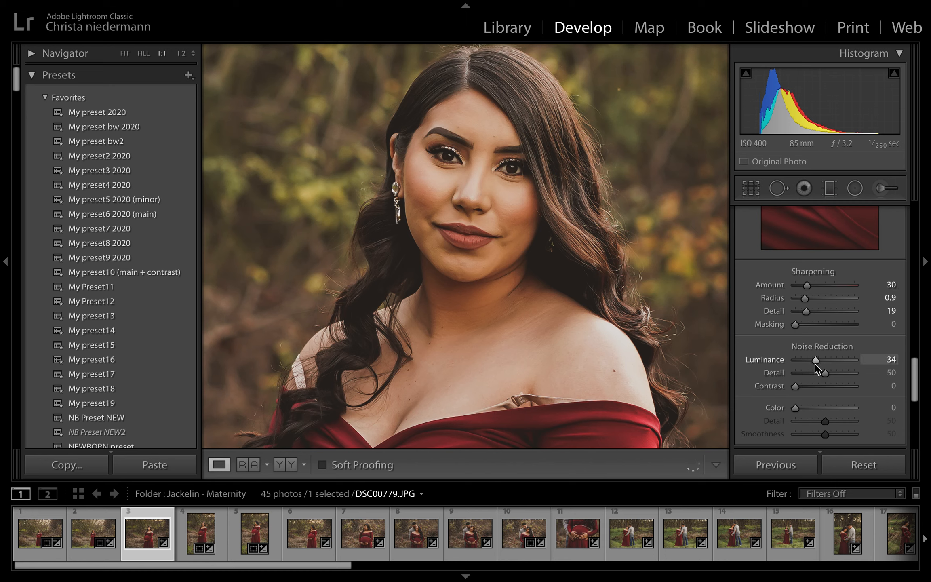
scroll(837, 385, "down", 5)
scroll(836, 368, "down", 6)
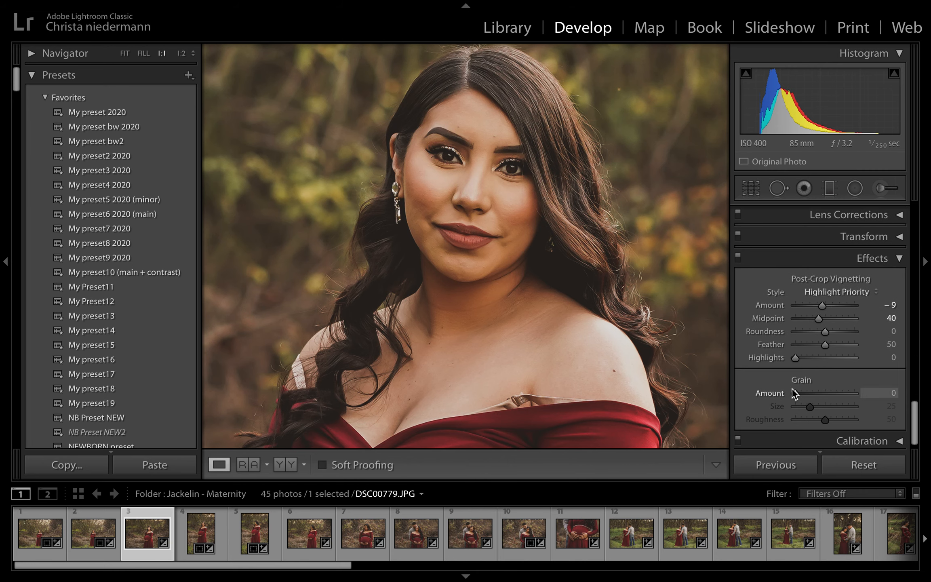
left_click(532, 273)
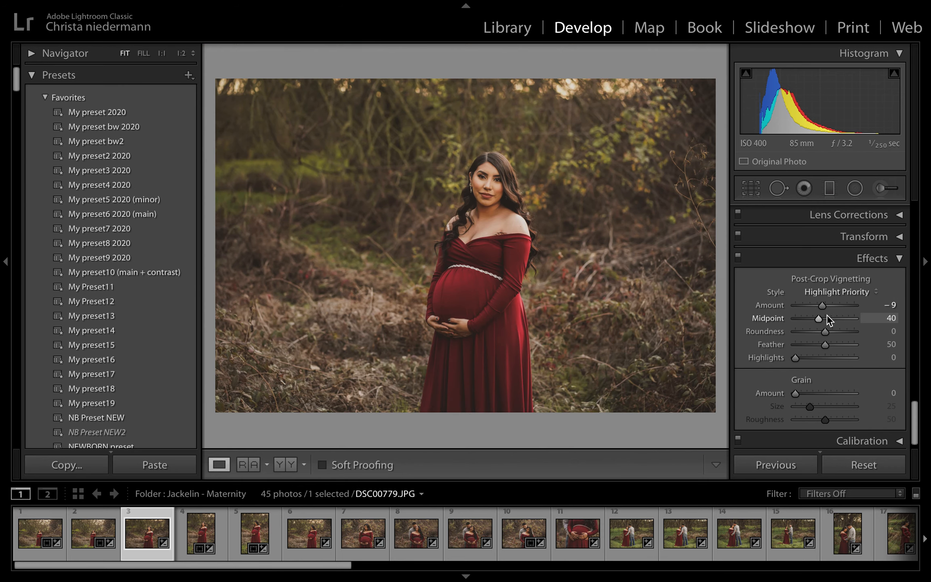
left_click_drag(822, 308, 824, 309)
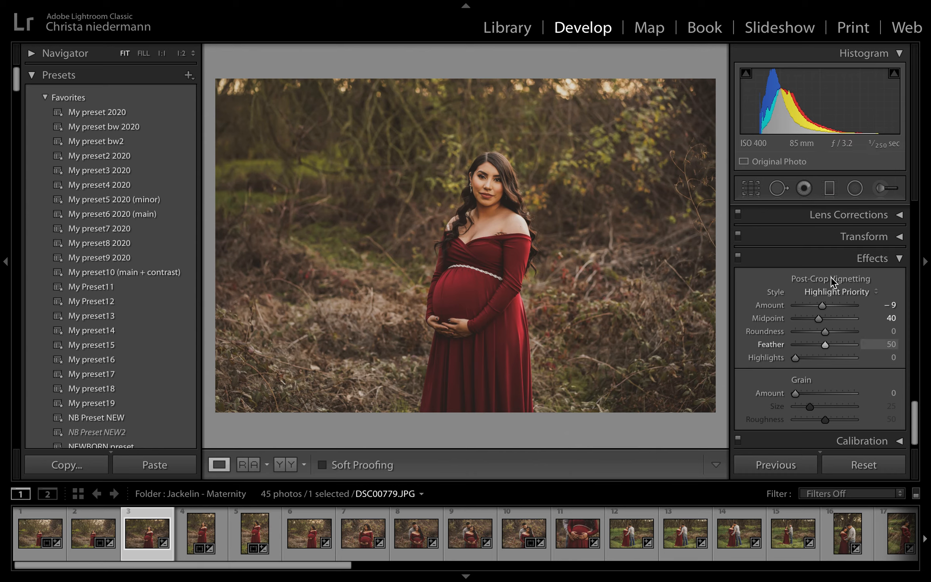
Set the Noise Reduction Detail to 40
scroll(837, 281, "up", 5)
scroll(849, 297, "up", 3)
scroll(848, 299, "down", 8)
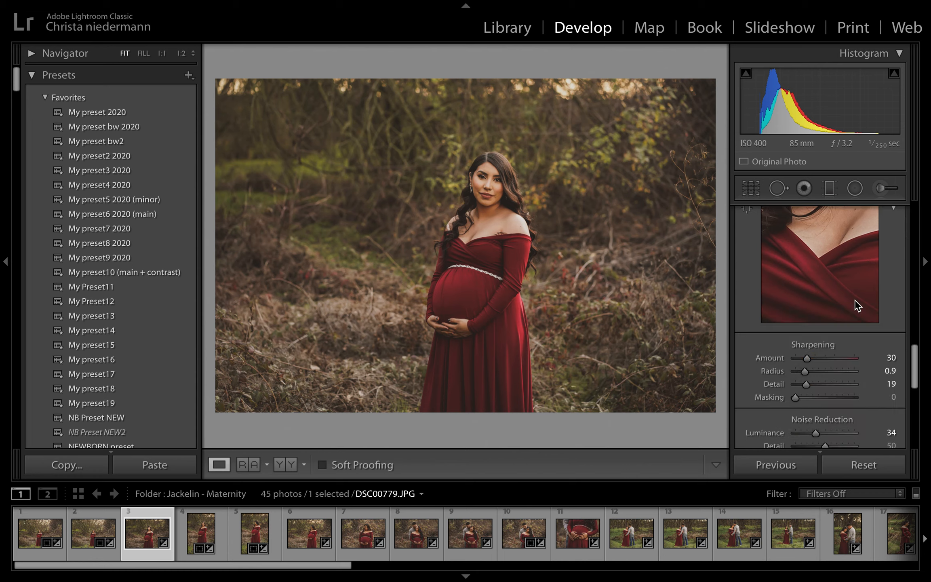
scroll(851, 307, "up", 2)
scroll(852, 301, "up", 2)
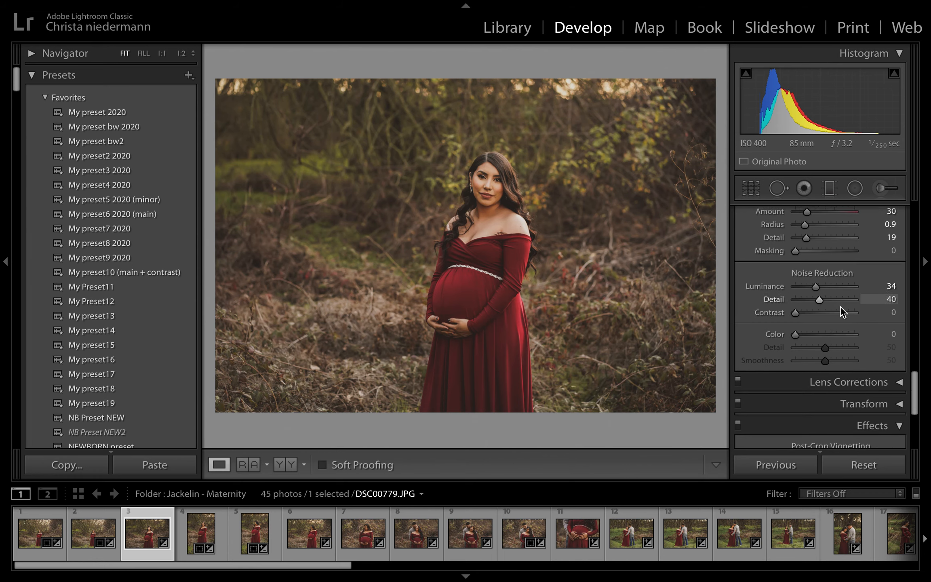
Export the edited photo to the Untitled Export subfolder on the Desktop, using a unique name for the already existing file
scroll(853, 317, "up", 7)
scroll(845, 327, "up", 3)
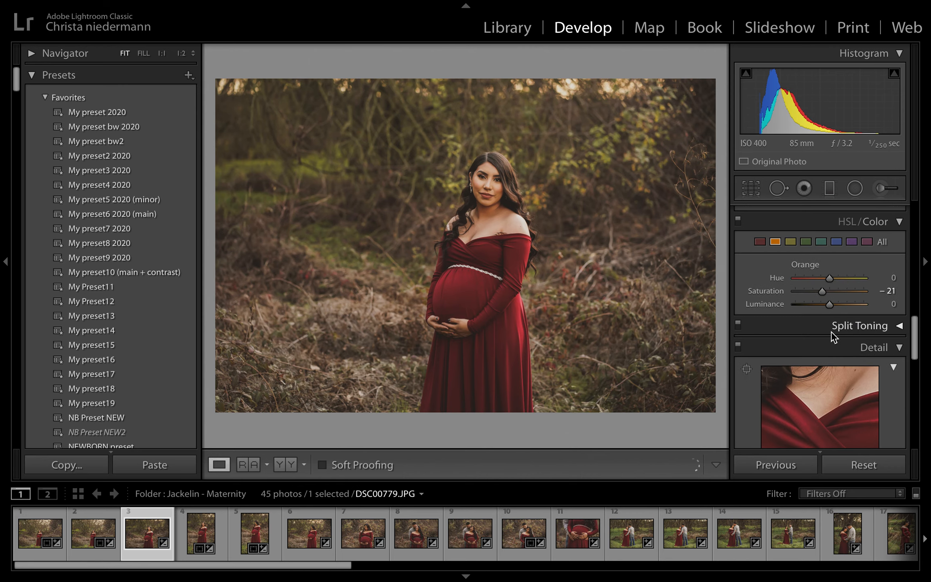
scroll(854, 330, "up", 5)
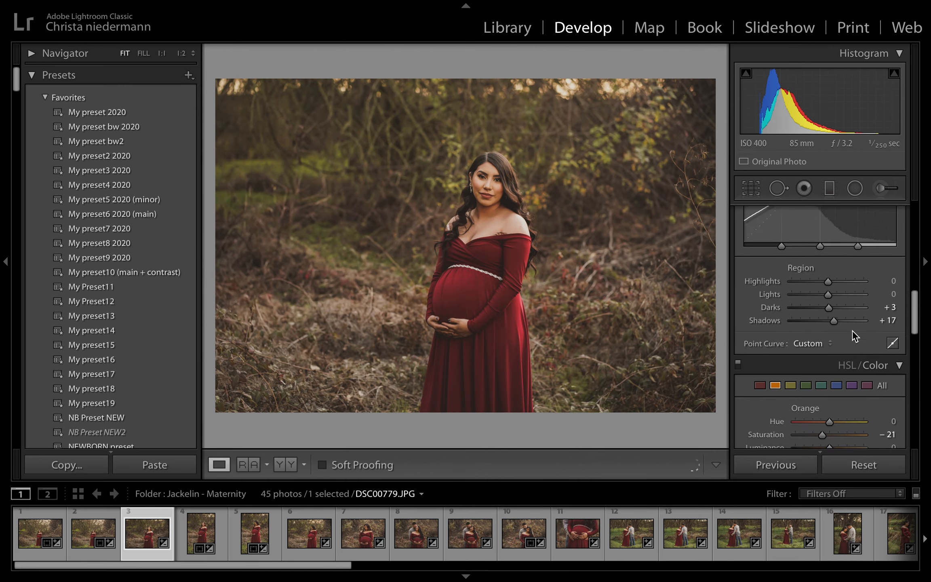
scroll(848, 333, "up", 1)
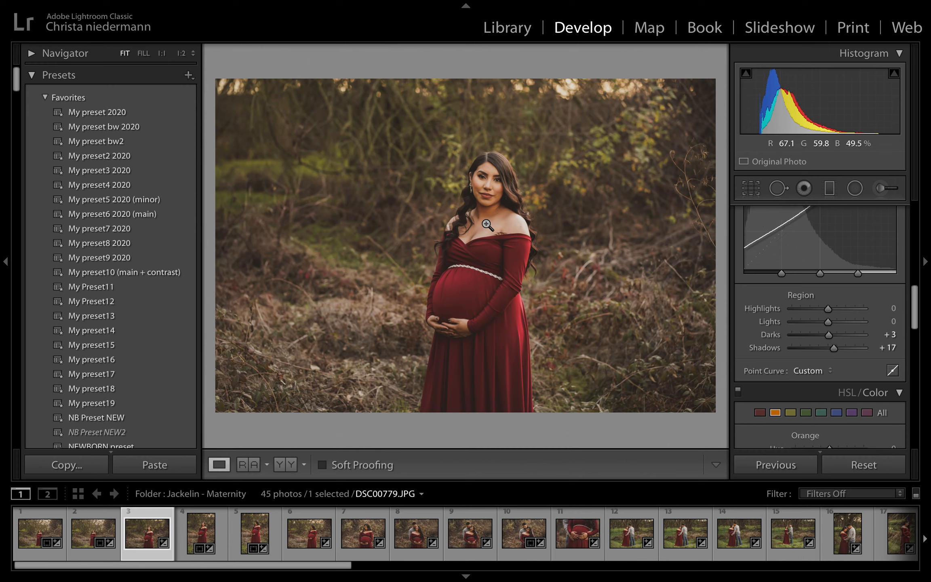
right_click(504, 212)
mouse_move(549, 153)
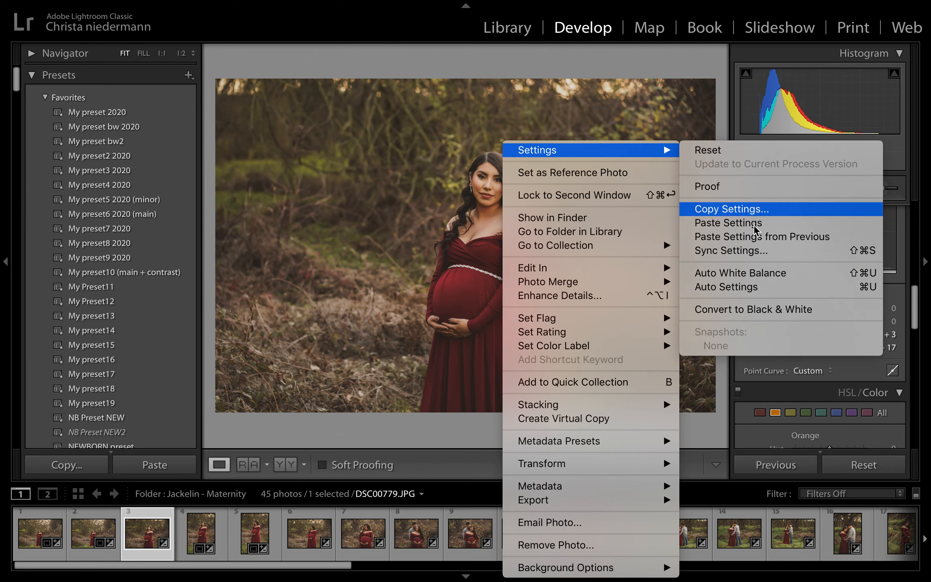
mouse_move(578, 500)
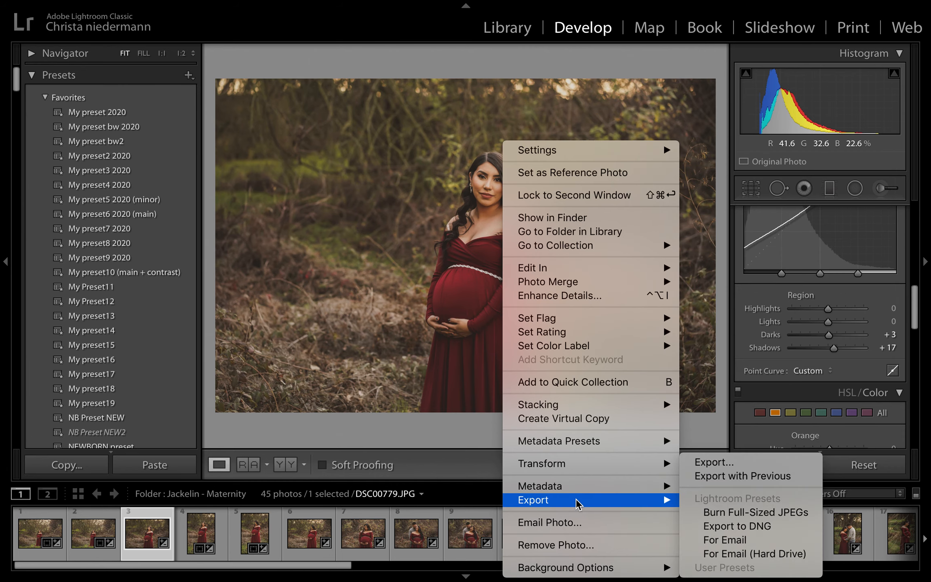
left_click(727, 470)
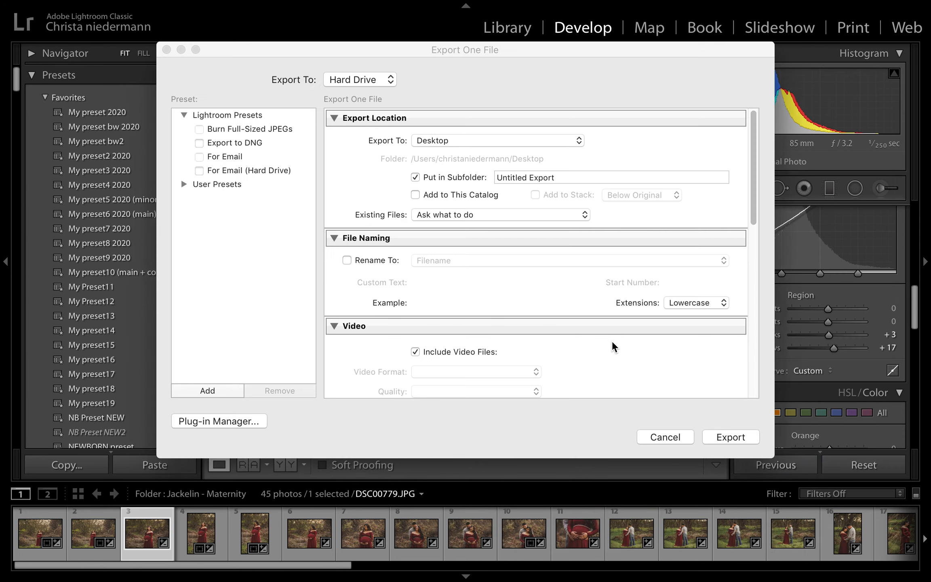
left_click(732, 436)
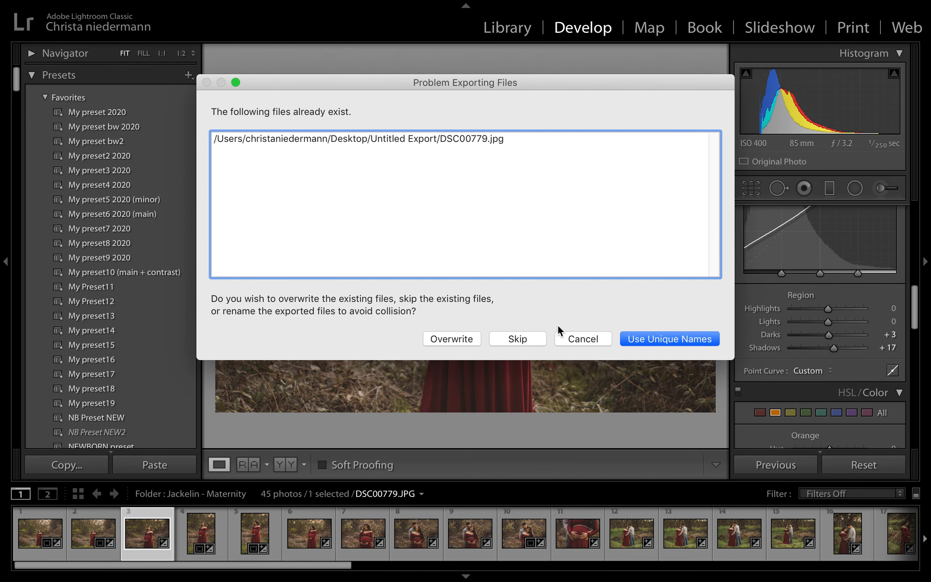
left_click(679, 338)
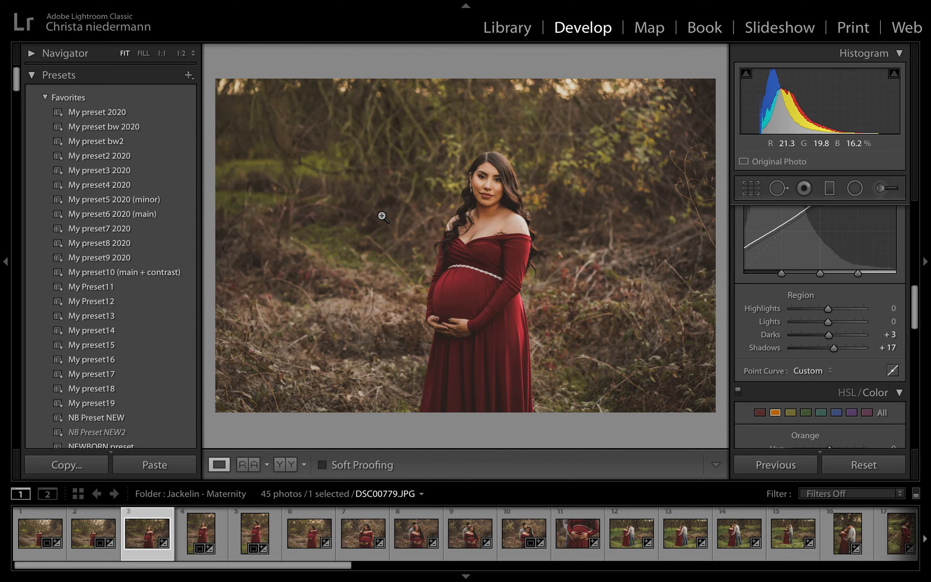
Quit Lightroom Classic and switch to Photoshop CC 2019
mouse_move(222, 8)
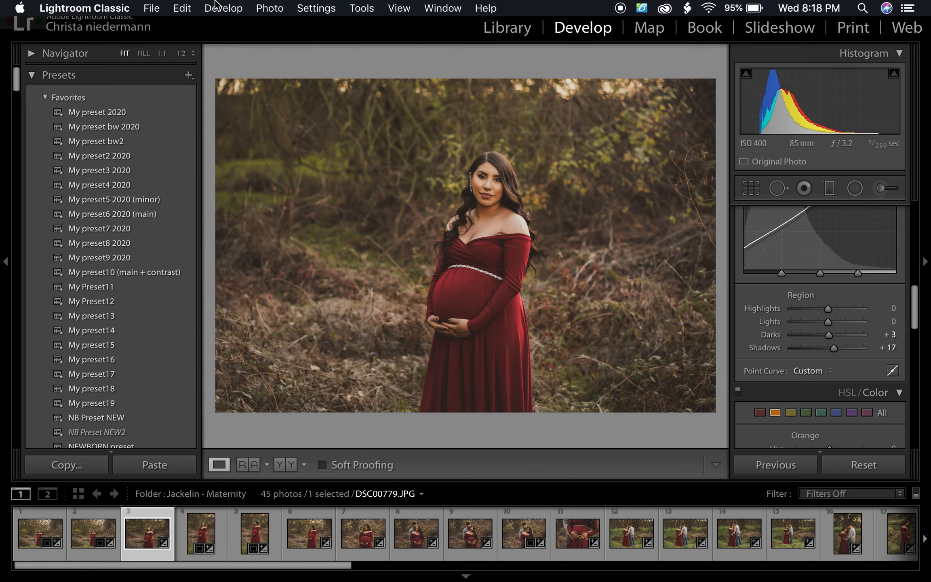
left_click(78, 12)
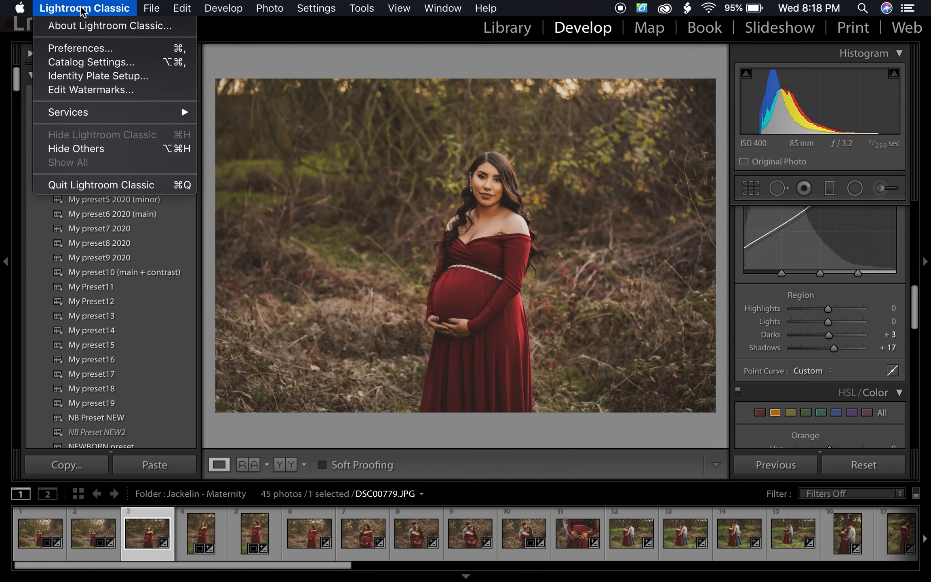
left_click(90, 186)
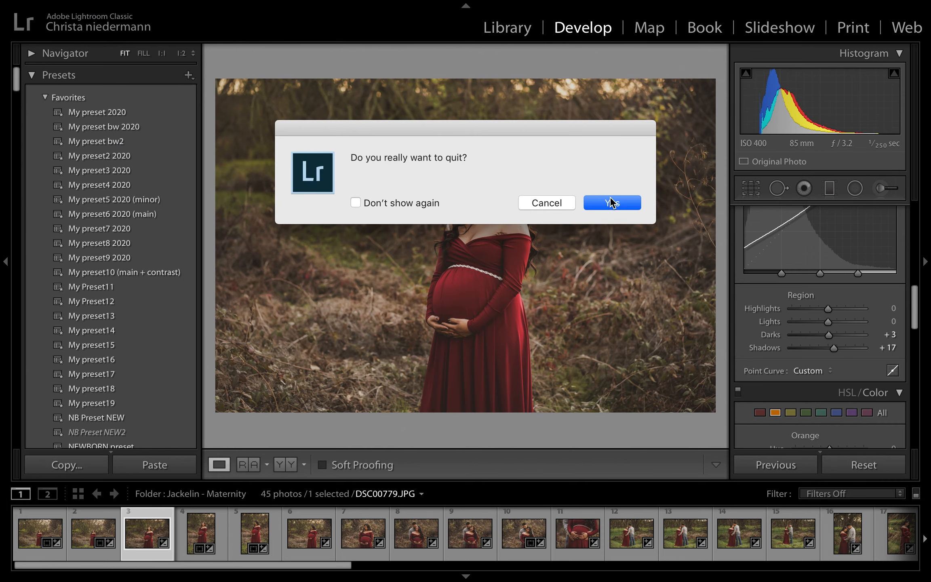
left_click(612, 202)
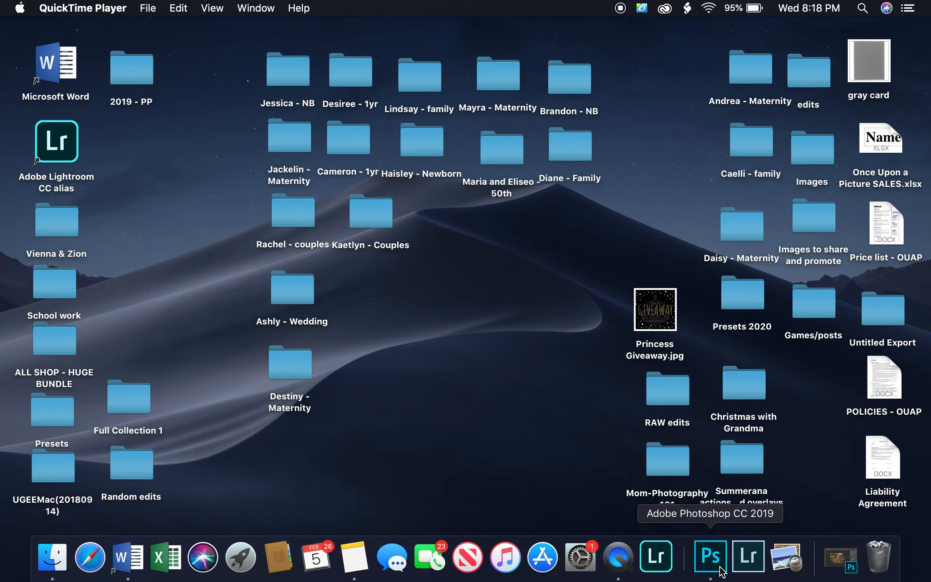
left_click(700, 562)
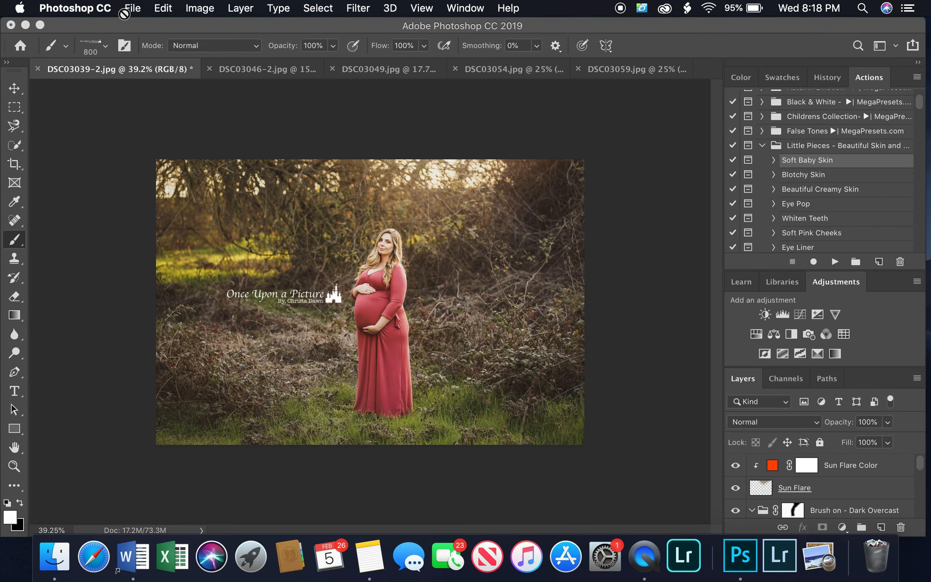
Open DSC00779-2.jpg from the Untitled Export folder on the Desktop
left_click(132, 9)
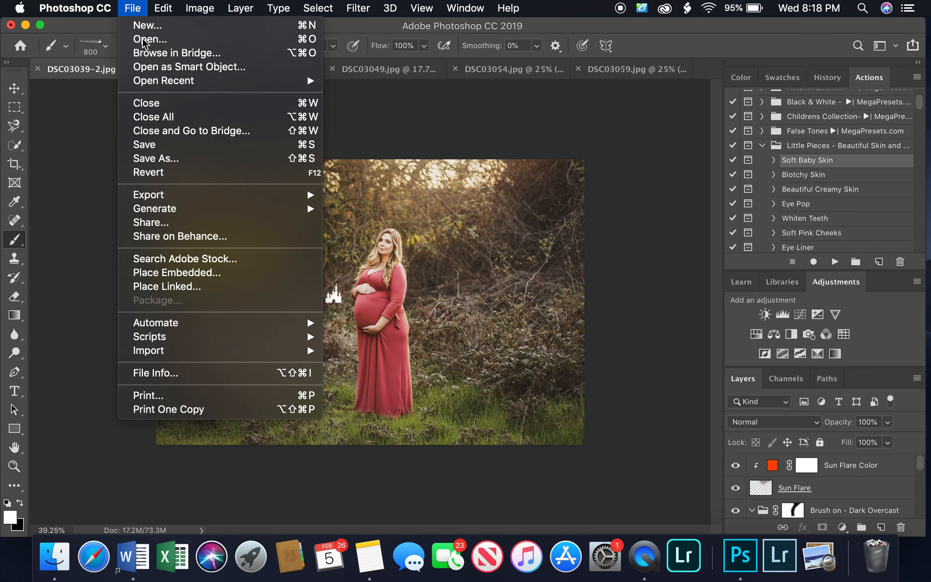
left_click(138, 38)
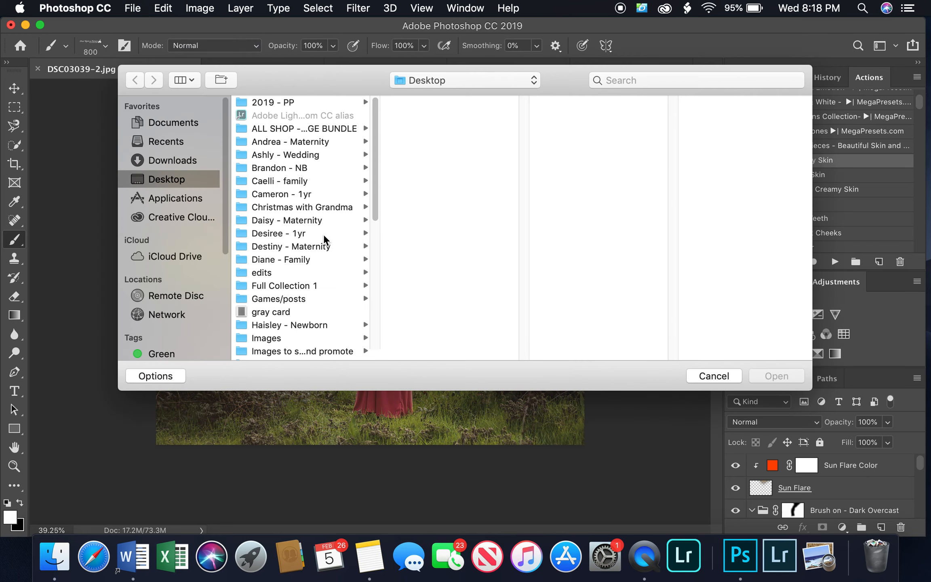
scroll(323, 242, "down", 10)
left_click(297, 340)
mouse_move(524, 117)
left_mouse_down()
mouse_move(524, 165)
mouse_move(524, 120)
left_mouse_up()
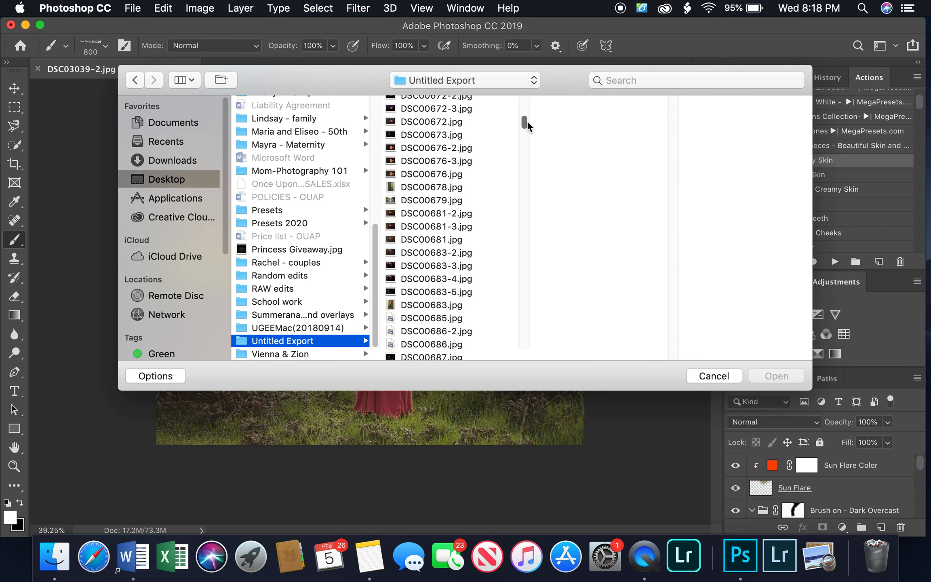
scroll(487, 187, "down", 15)
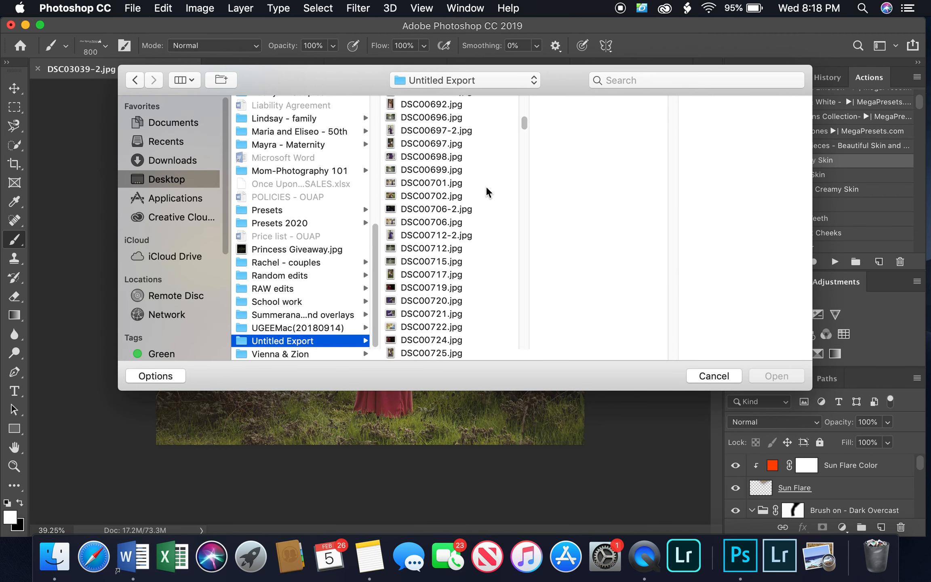
scroll(484, 201, "down", 15)
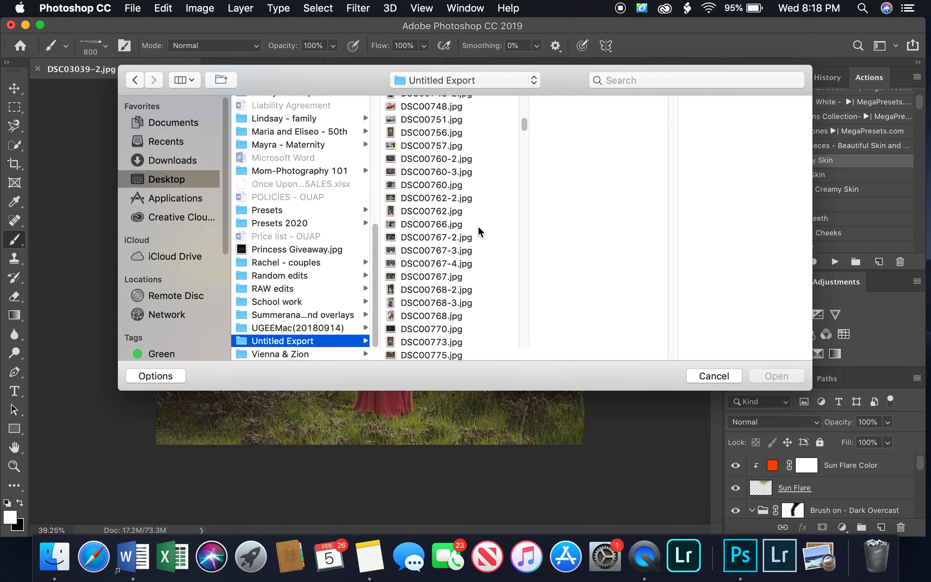
scroll(480, 235, "down", 2)
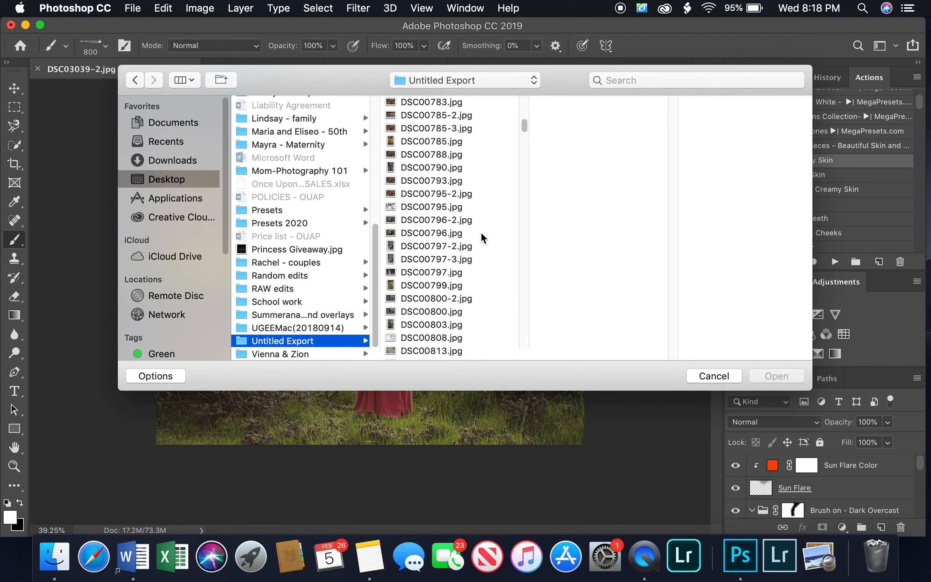
scroll(482, 238, "up", 7)
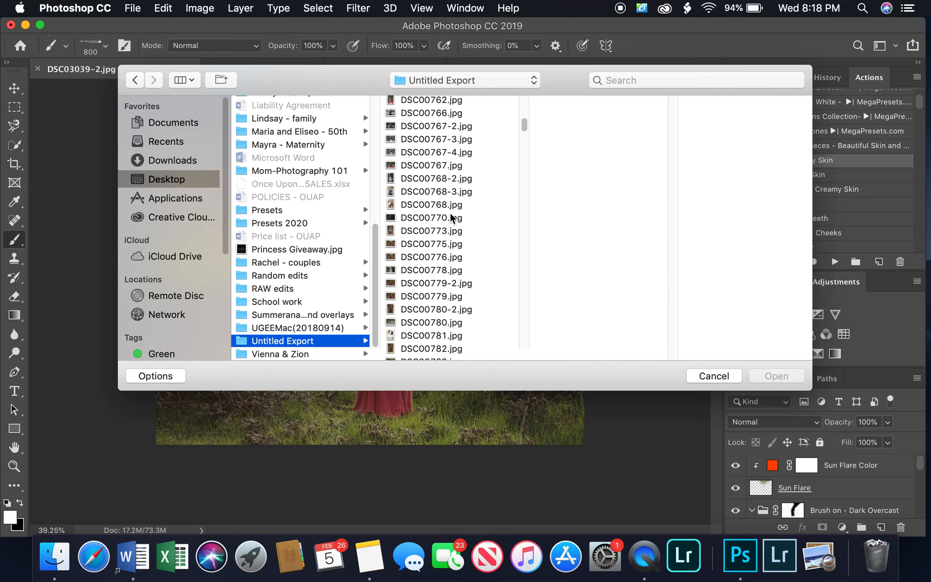
left_click(449, 284)
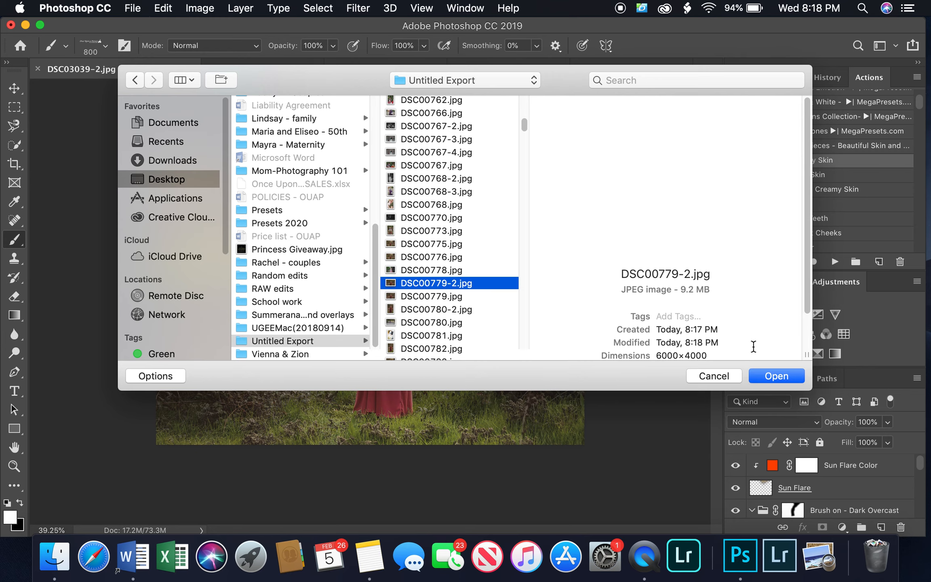
left_click(784, 378)
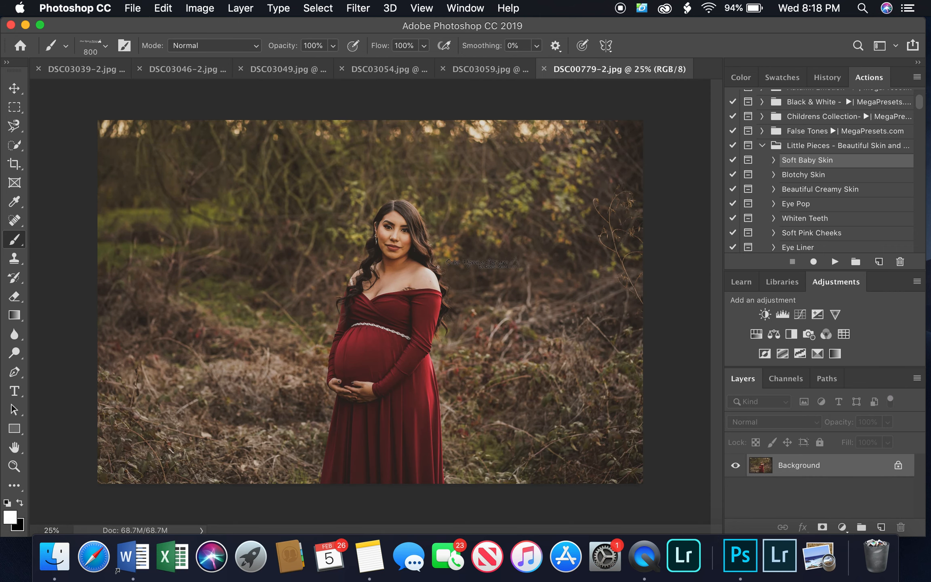
Add a Brightness/Contrast adjustment layer above the Background with Brightness set to 20
left_click(764, 314)
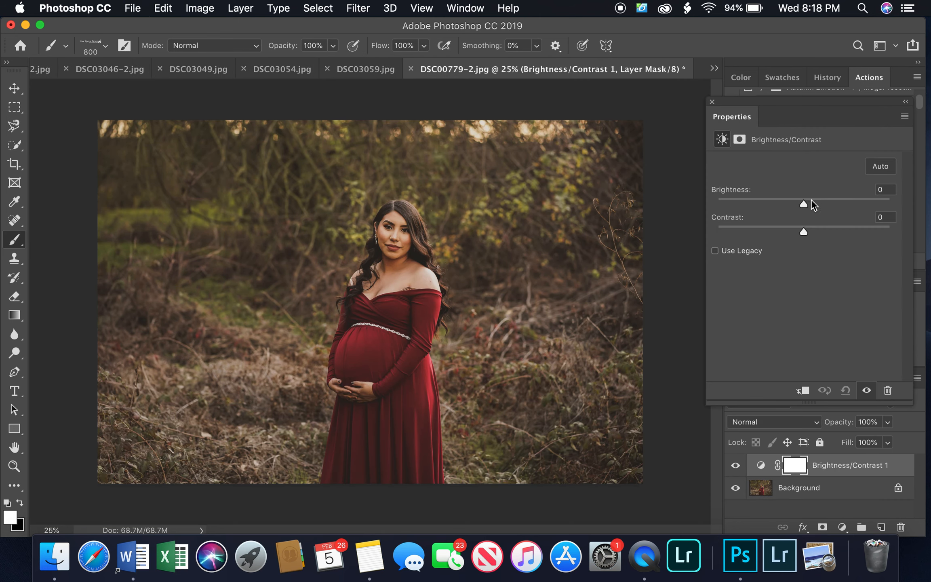
left_click(825, 203)
left_click_drag(823, 204, 814, 204)
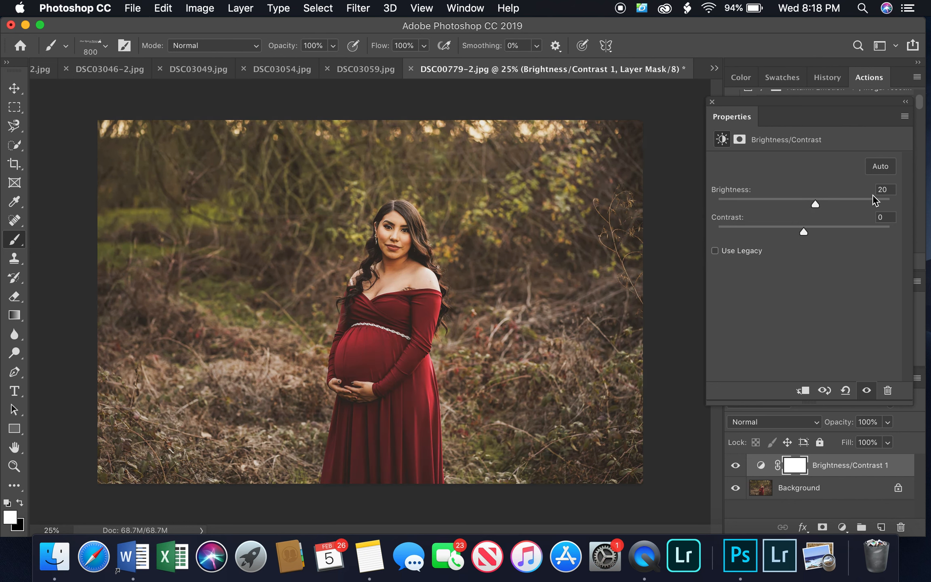
left_click(712, 102)
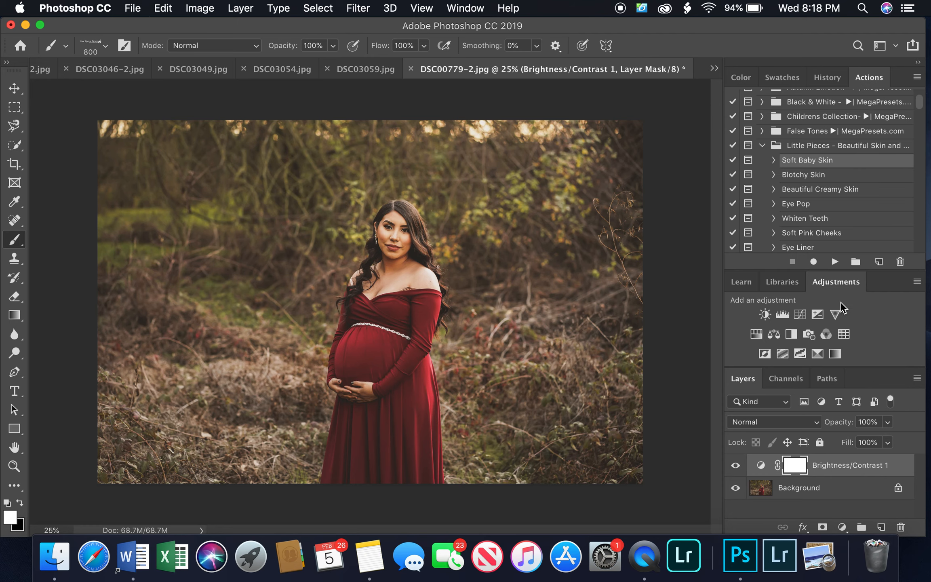
Run the Add Some Contrast action from the Little Pieces - Workflow Actions set on the portrait
scroll(848, 187, "down", 5)
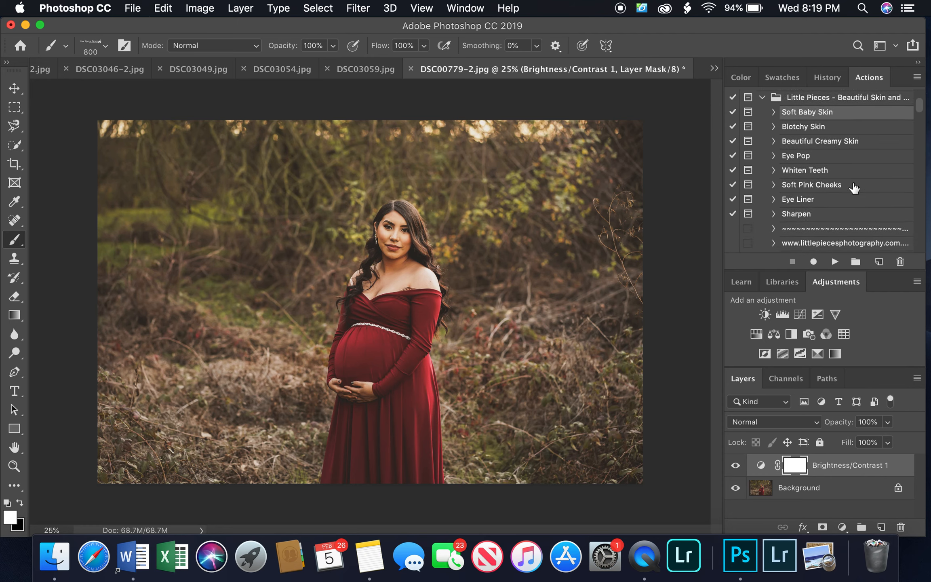
scroll(853, 186, "down", 1)
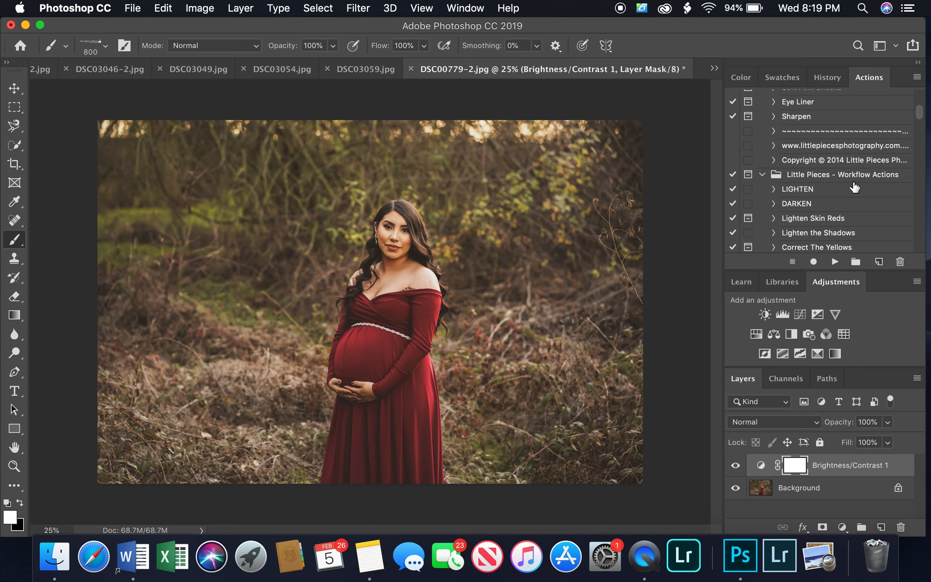
scroll(857, 193, "down", 2)
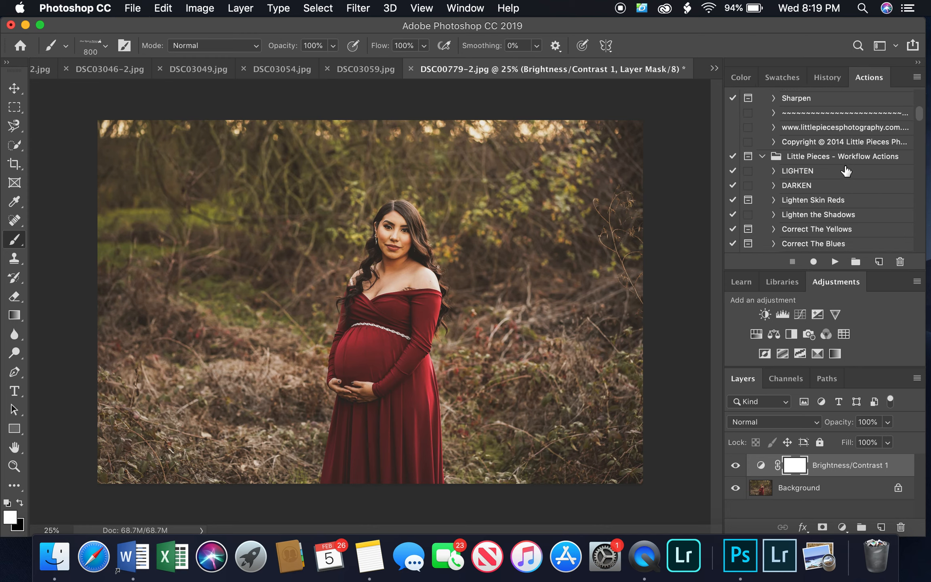
scroll(845, 173, "down", 5)
scroll(859, 173, "up", 1)
scroll(859, 172, "down", 3)
left_click(824, 141)
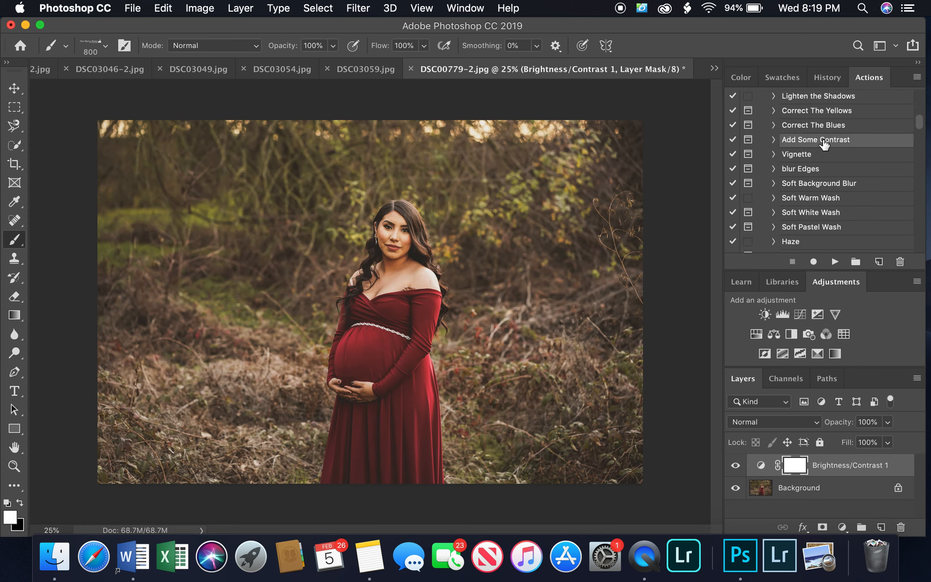
right_click(371, 239)
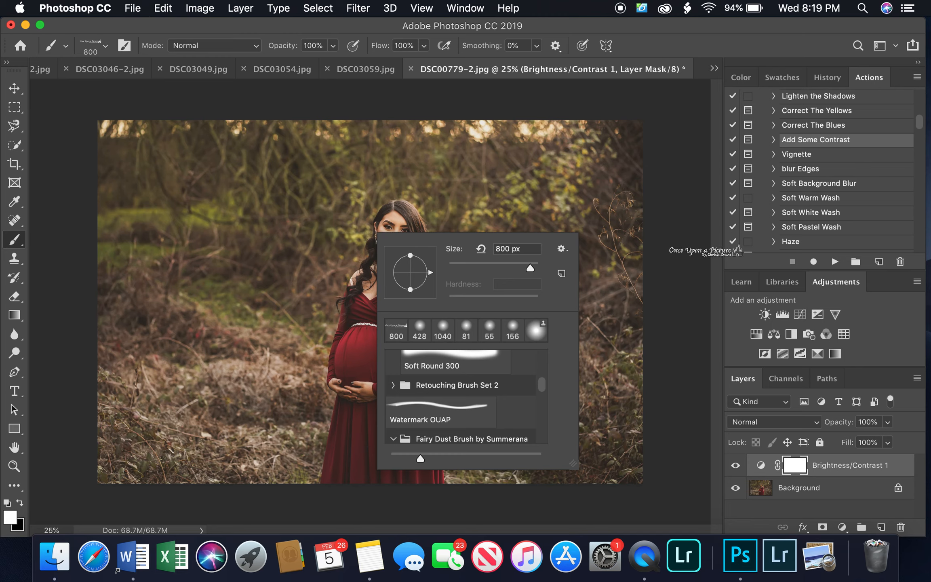
left_click(835, 262)
left_click(834, 262)
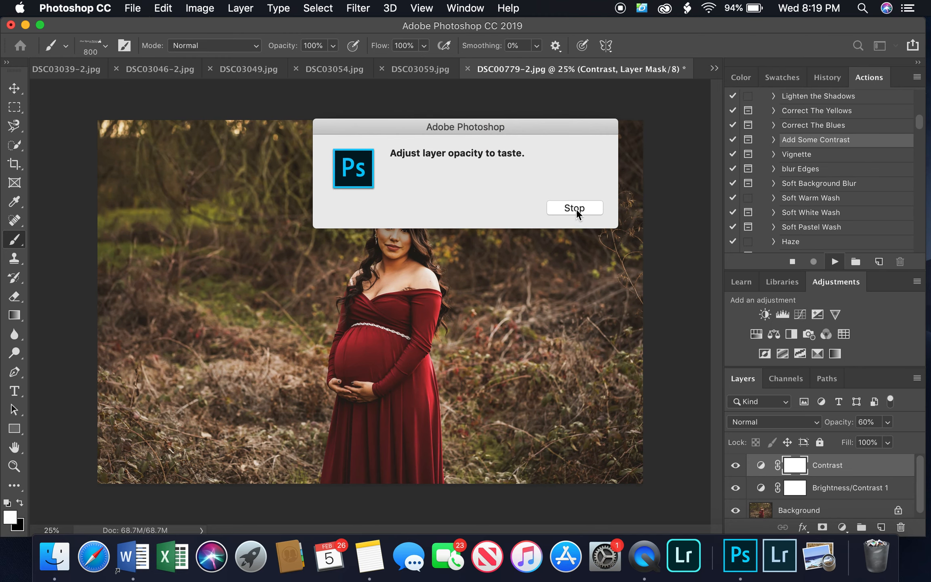
left_click(582, 213)
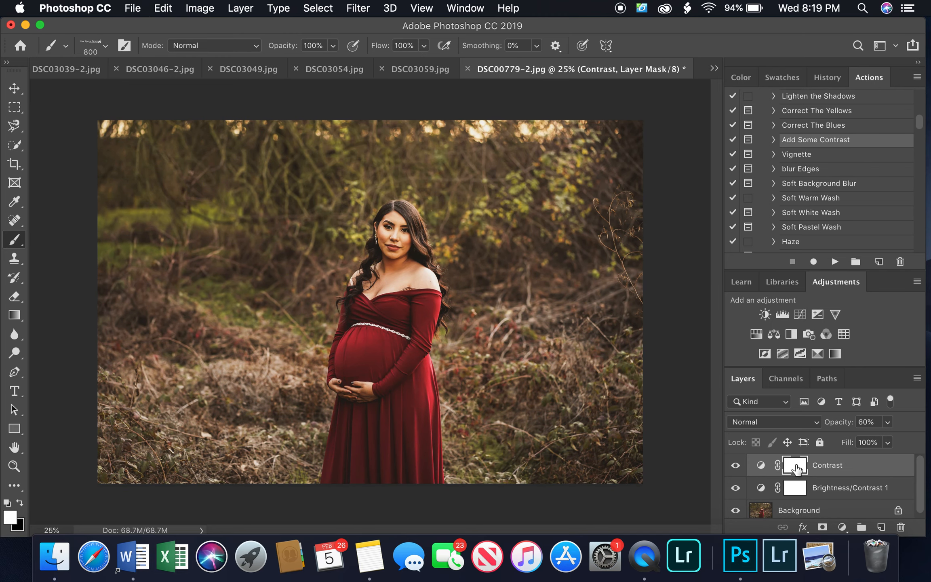
Invert the Contrast layer's mask and paint the effect back over the woman with the soft 1040 px brush
key("super+i")
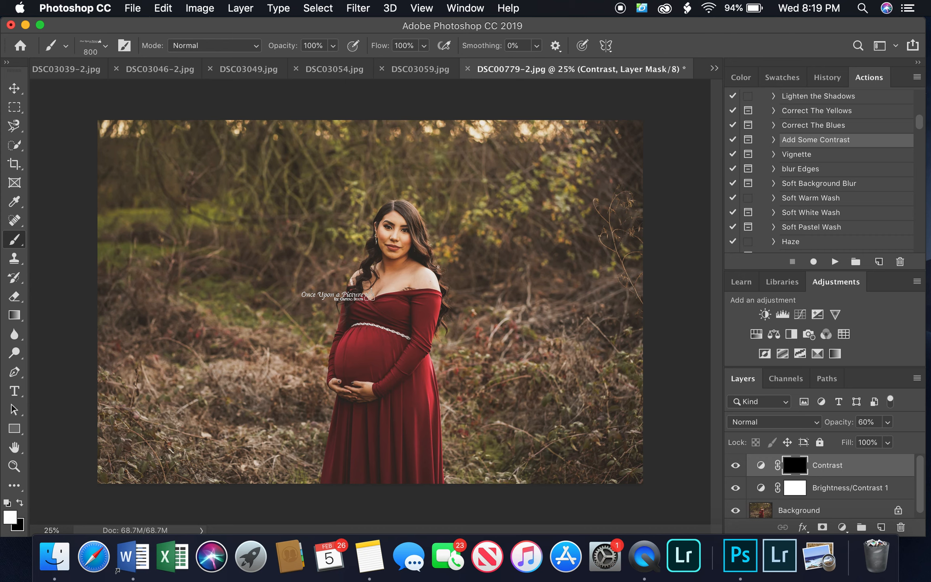
right_click(344, 294)
left_click(409, 392)
mouse_move(402, 239)
left_mouse_down()
mouse_move(396, 288)
mouse_move(374, 313)
mouse_move(358, 363)
mouse_move(358, 425)
mouse_move(403, 464)
left_mouse_up()
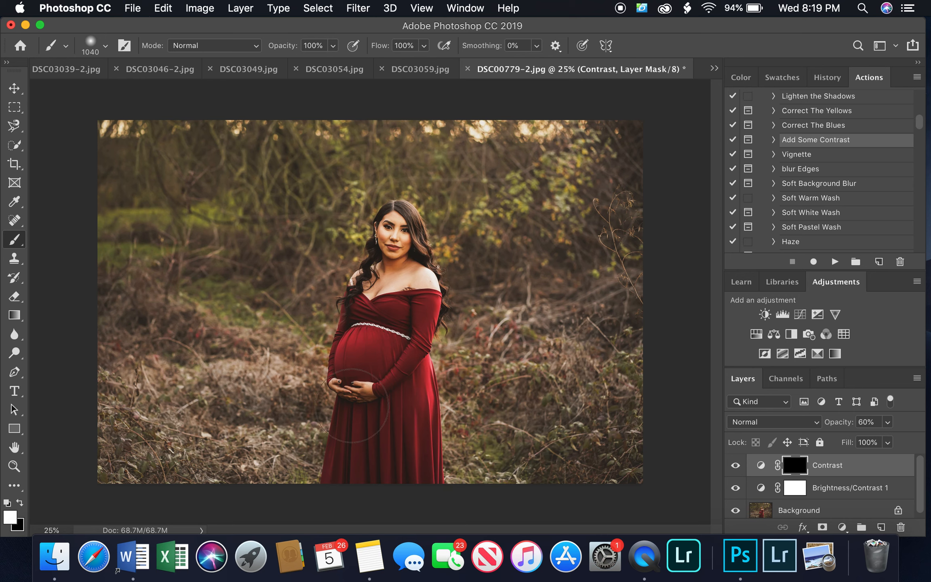
Lower the Contrast layer's opacity to 30%
left_click(887, 422)
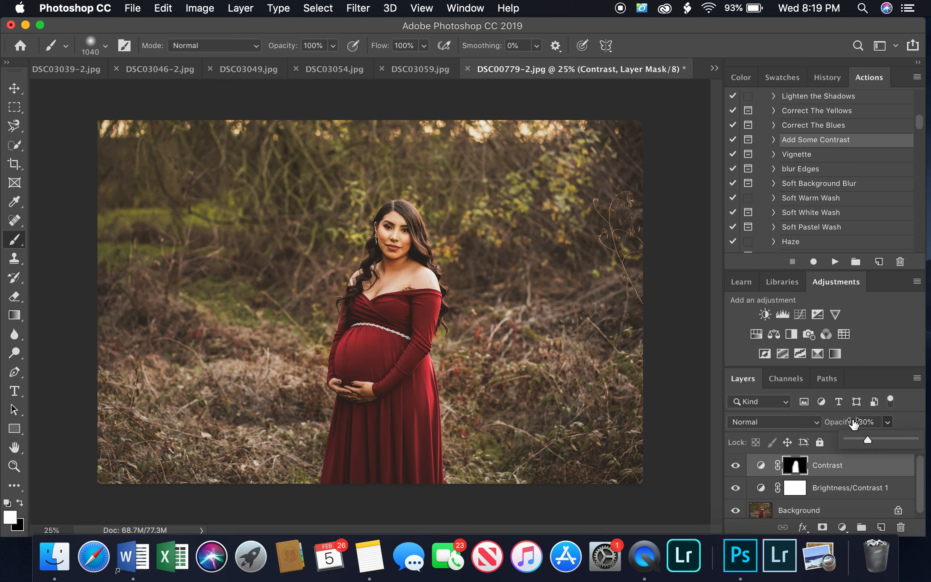
Run the Brush On - Dark Overcast action from the Everyday Workflow Essentials set with the Background layer selected
left_click(845, 508)
left_click(846, 508)
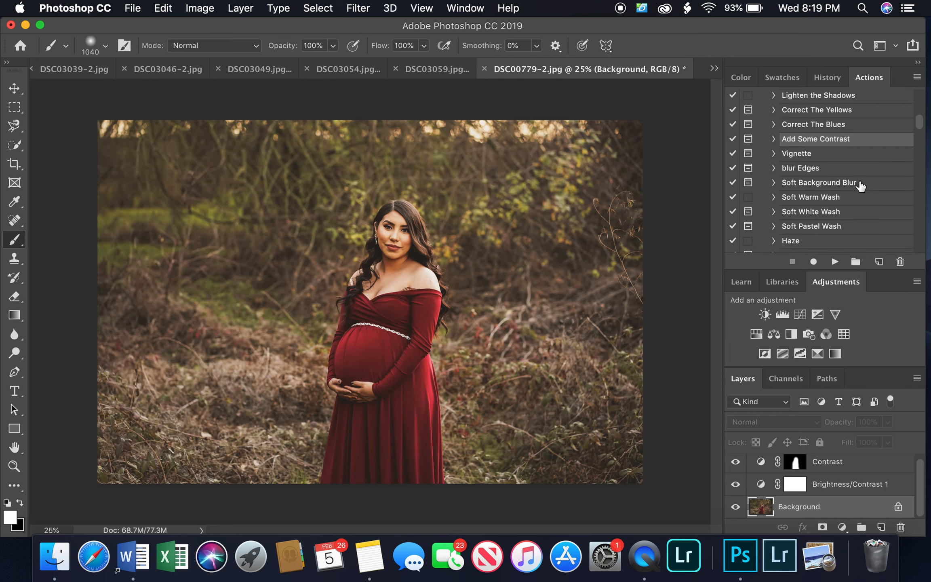
scroll(862, 195, "down", 10)
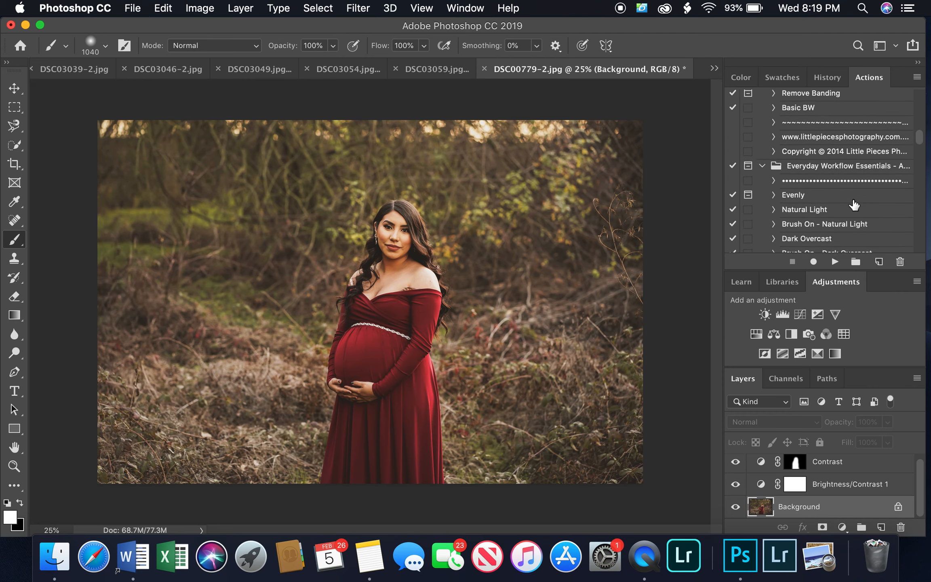
scroll(852, 201, "down", 2)
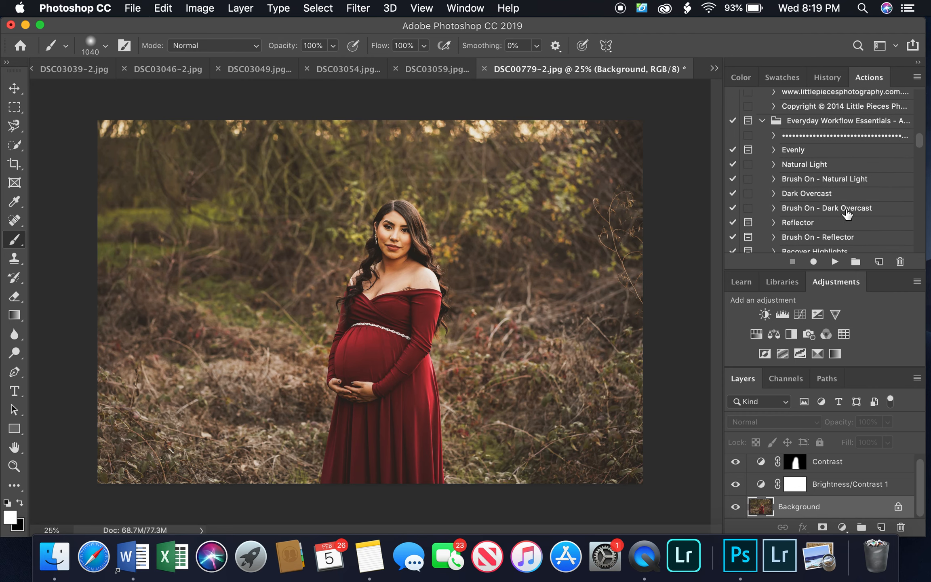
left_click(848, 213)
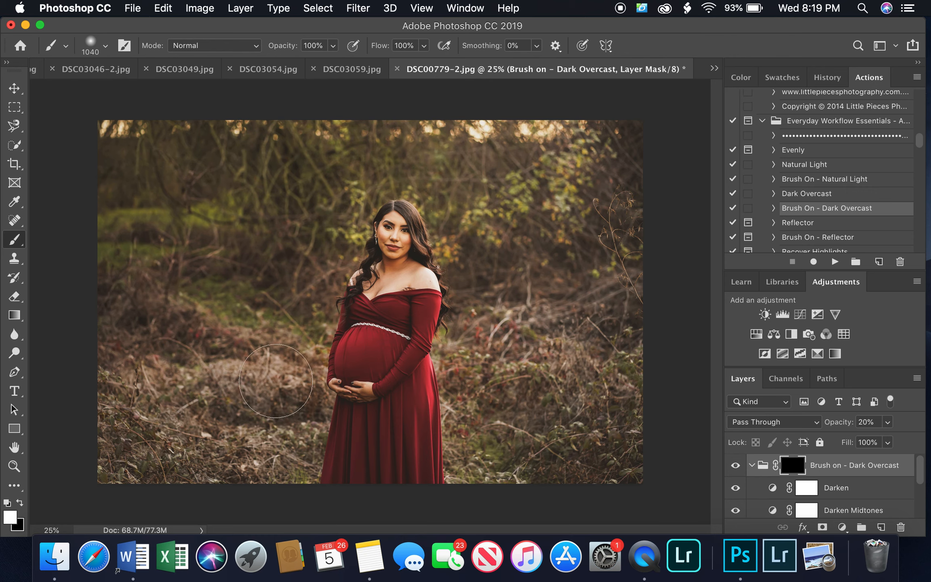
Paint the Dark Overcast effect onto the background around the woman and set the group's opacity to 23%
left_click_drag(133, 349, 123, 462)
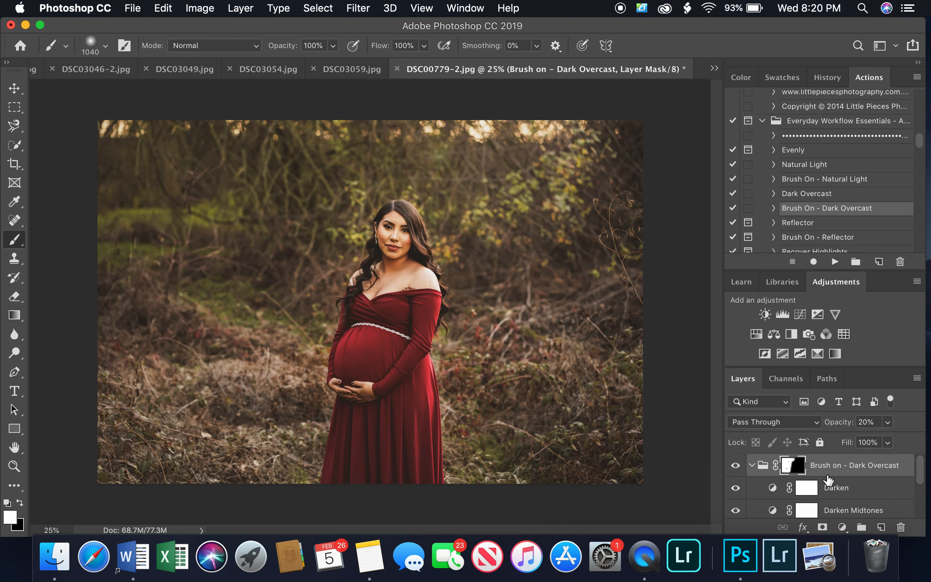
mouse_move(246, 248)
left_mouse_down()
mouse_move(227, 205)
mouse_move(296, 245)
left_mouse_up()
left_click(887, 422)
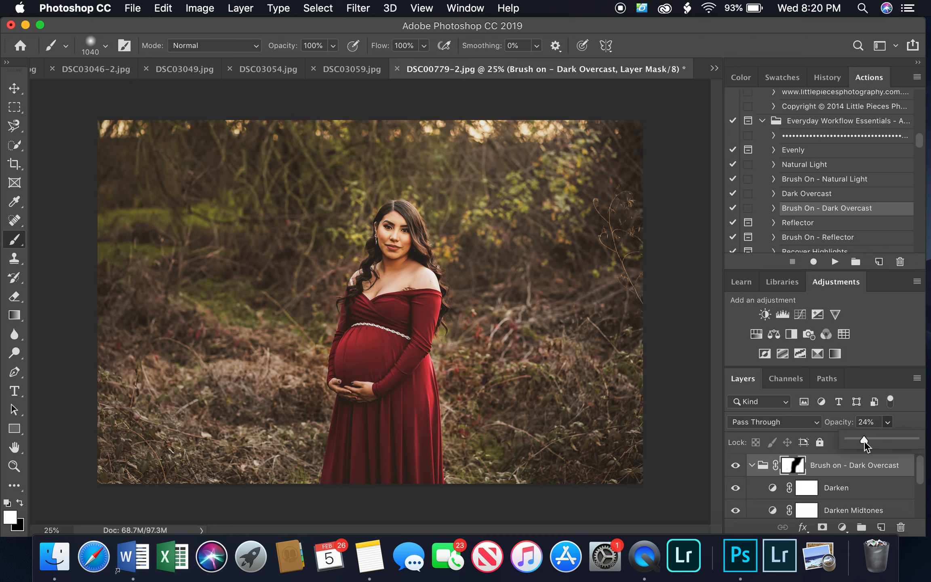
Run the Sun Flare - Apply Sun Flare action from the Light Essentials section with the Background layer selected
scroll(867, 206, "down", 10)
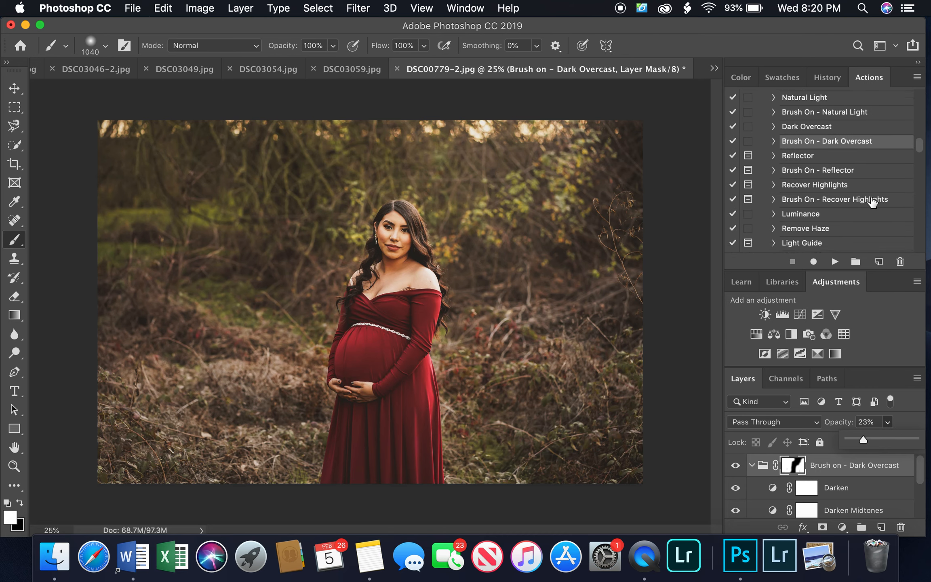
scroll(846, 170, "down", 5)
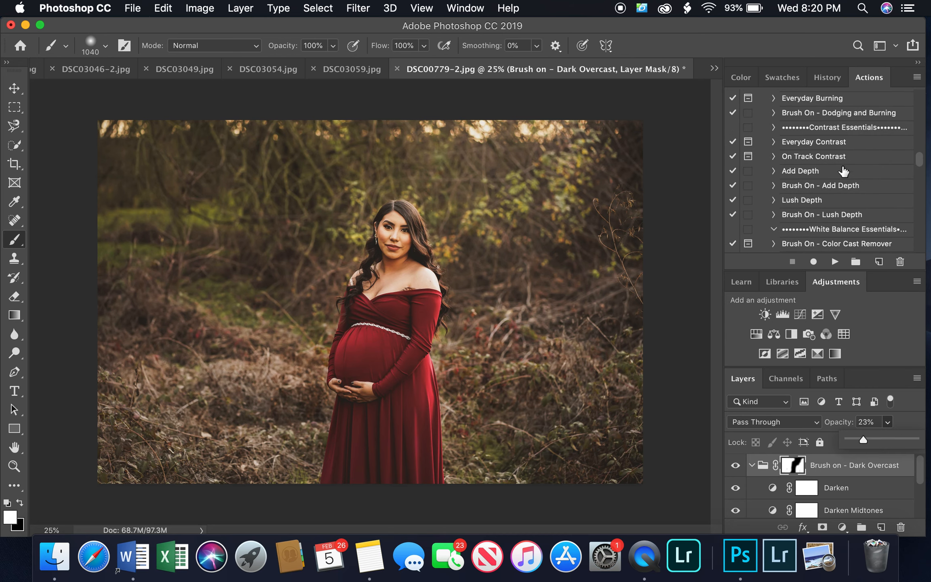
scroll(851, 200, "down", 8)
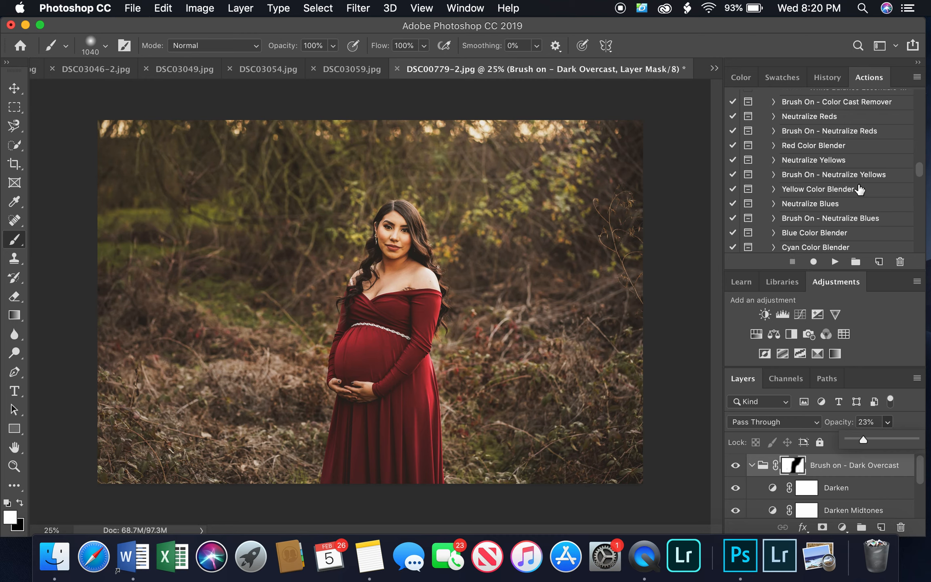
scroll(863, 191, "down", 6)
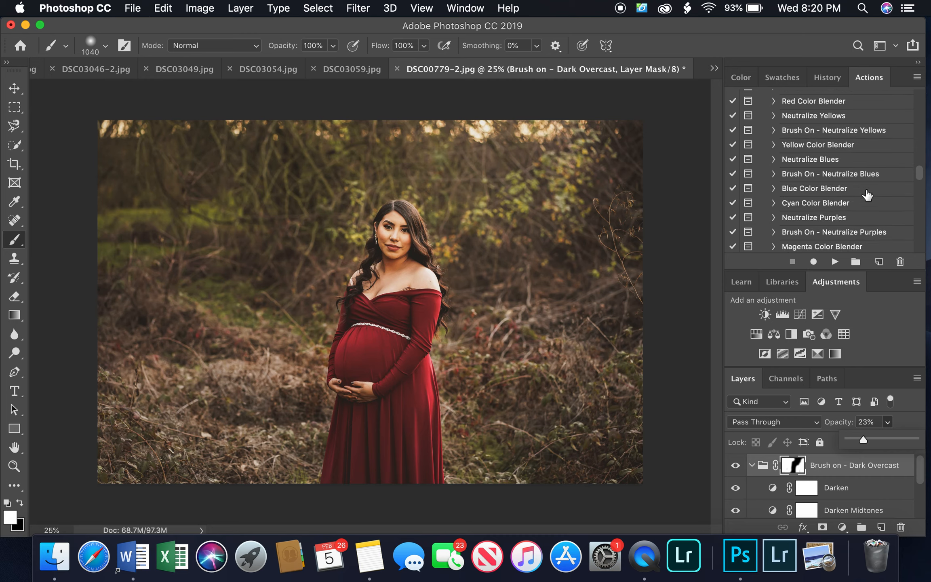
scroll(867, 195, "down", 15)
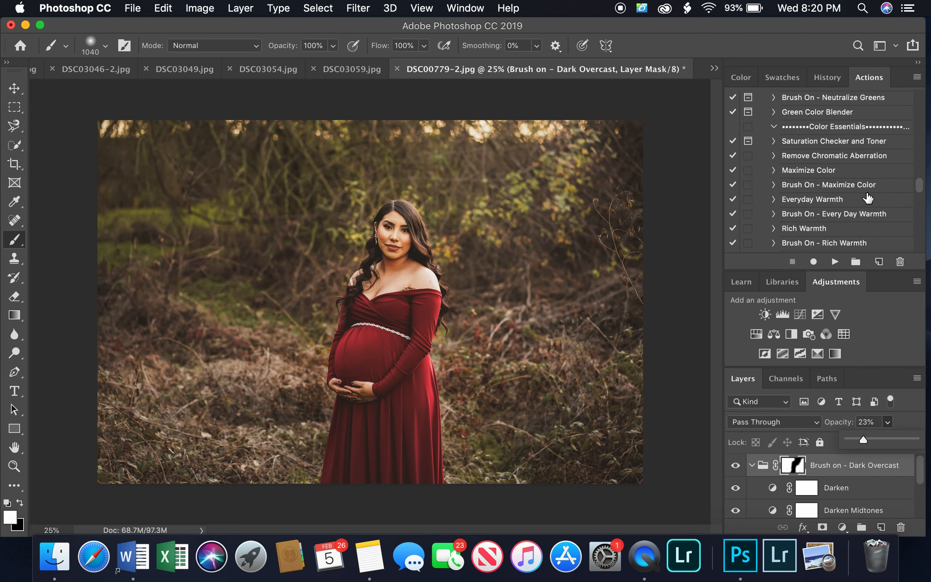
scroll(867, 198, "down", 17)
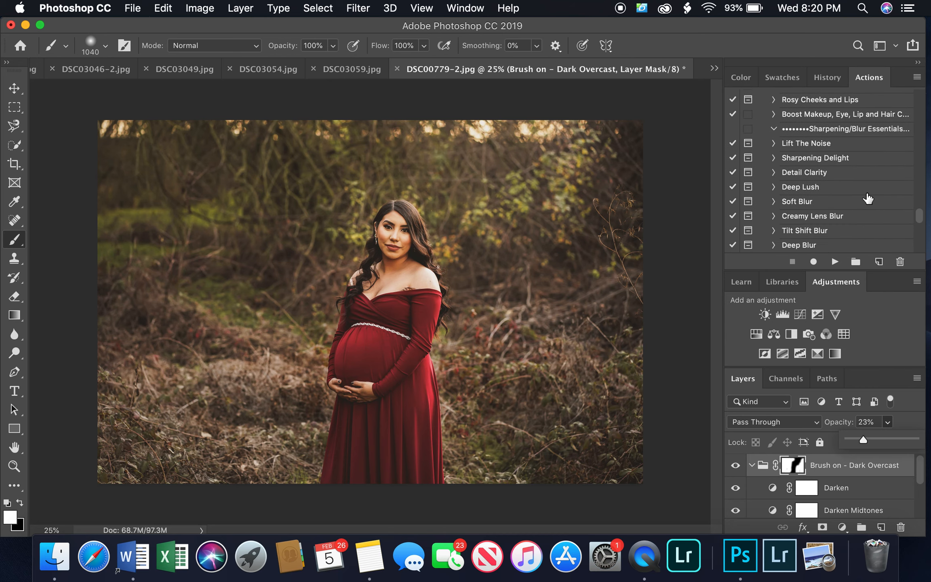
scroll(868, 198, "down", 3)
left_click(849, 192)
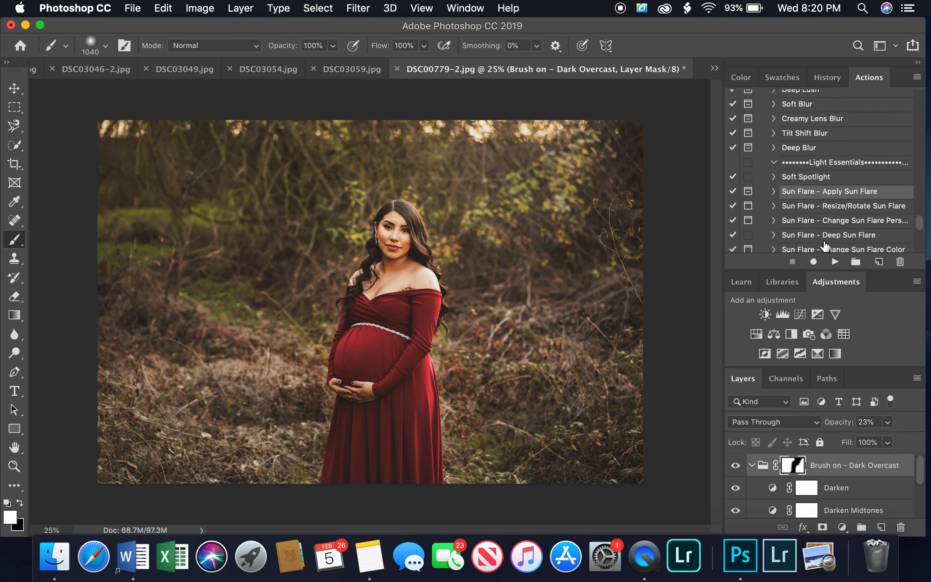
scroll(852, 522, "down", 5)
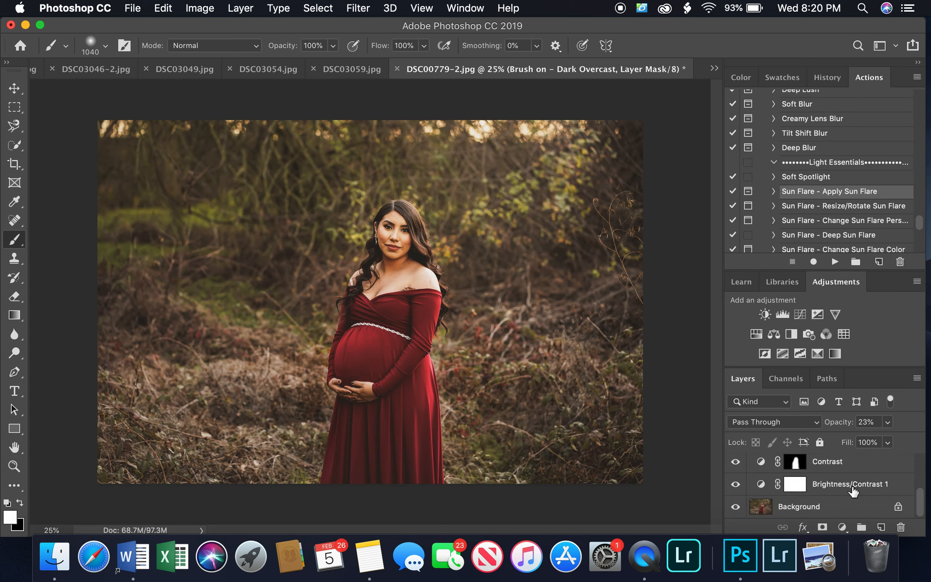
left_click(846, 507)
left_click(835, 262)
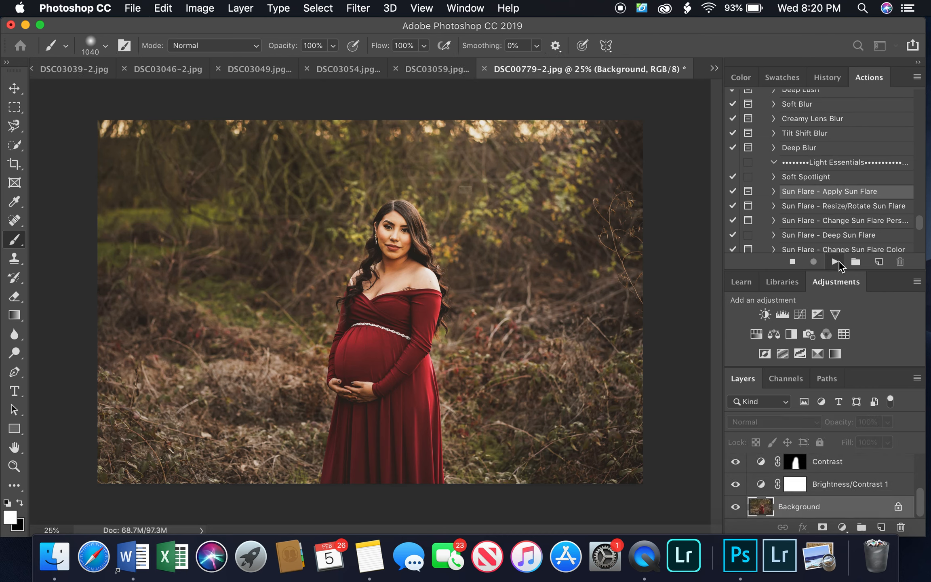
left_click(590, 257)
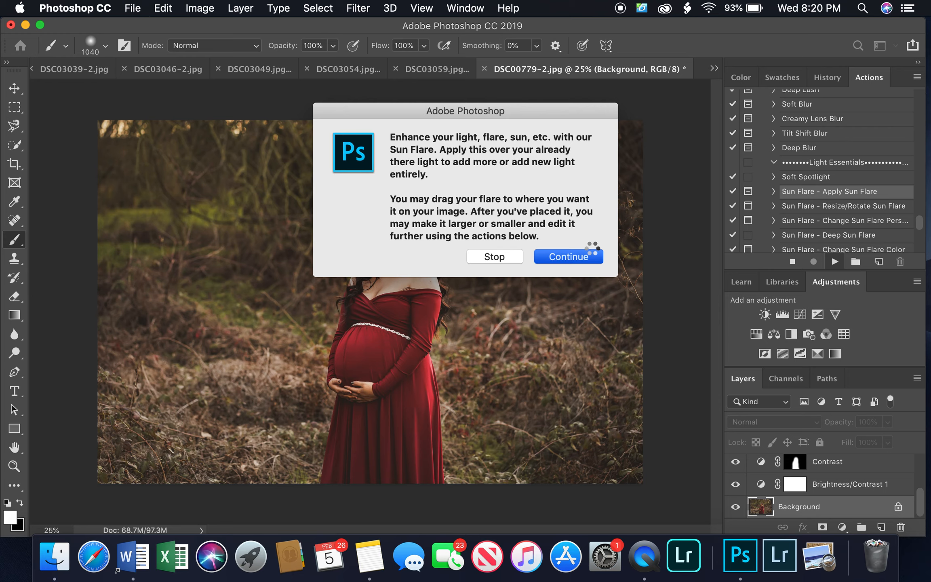
left_click(592, 255)
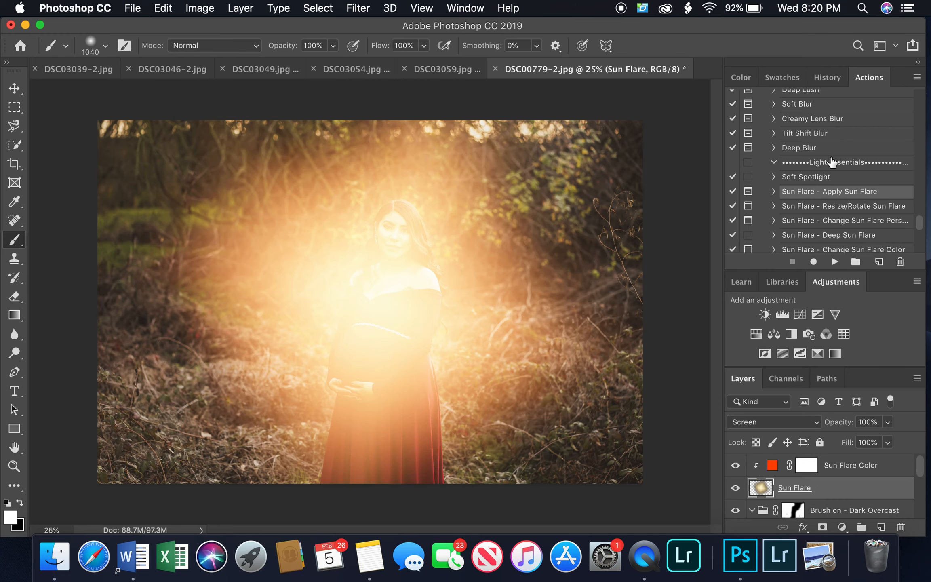
Run the Sun Flare - Resize/Rotate Sun Flare action, moving the flare to the photo's upper-right area and scaling it to 85.46%
left_click(839, 211)
left_click(835, 262)
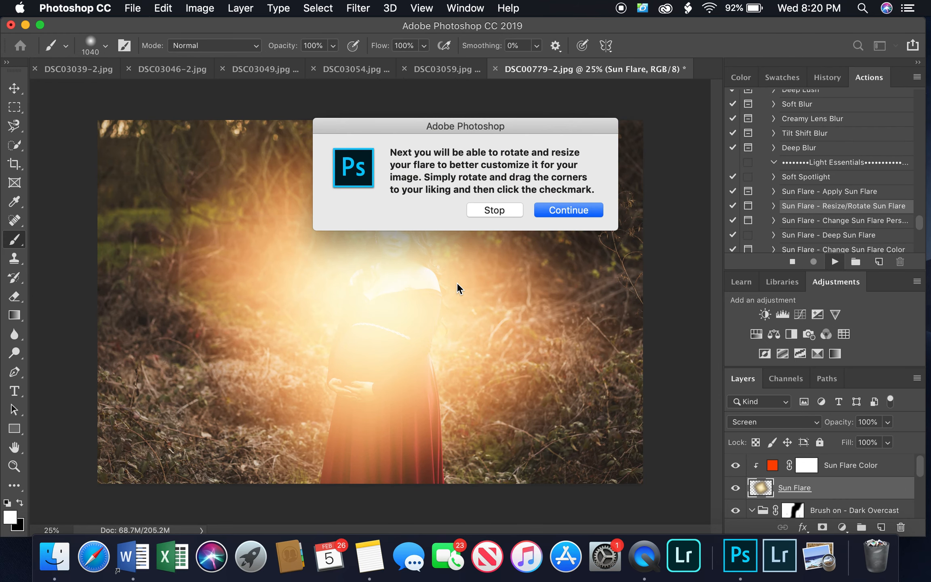
left_click(578, 211)
left_click_drag(489, 310, 701, 79)
left_click_drag(550, 232, 578, 220)
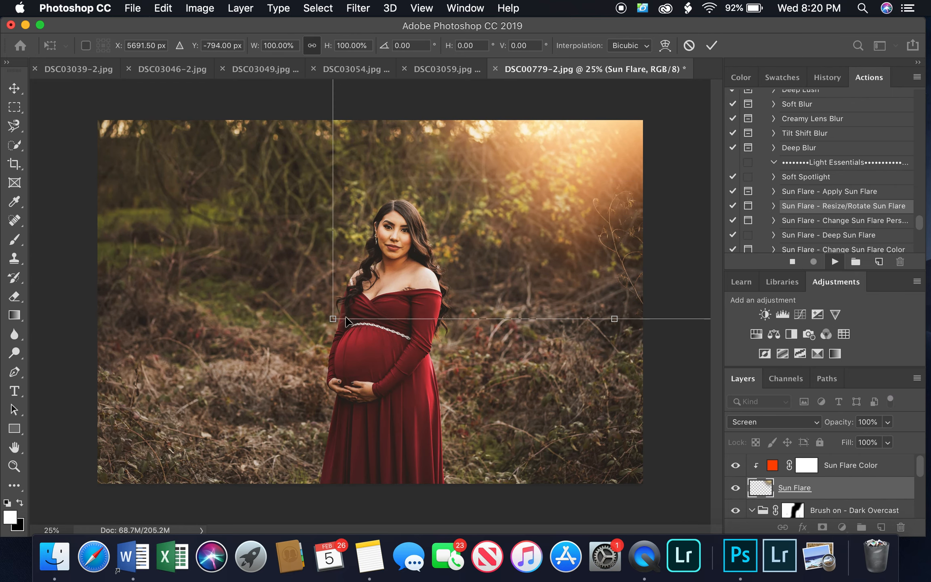
left_click_drag(335, 320, 417, 240)
left_click_drag(598, 182, 494, 221)
Set the Sun Flare layer's opacity to 30%, nudge the flare slightly and apply the transform
left_click(887, 423)
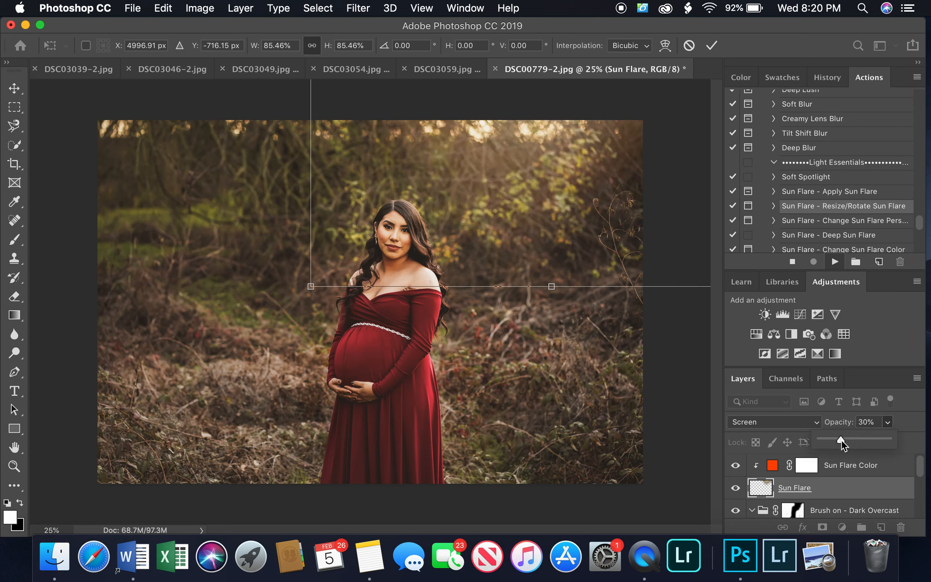
left_click_drag(611, 210, 612, 217)
left_click(712, 46)
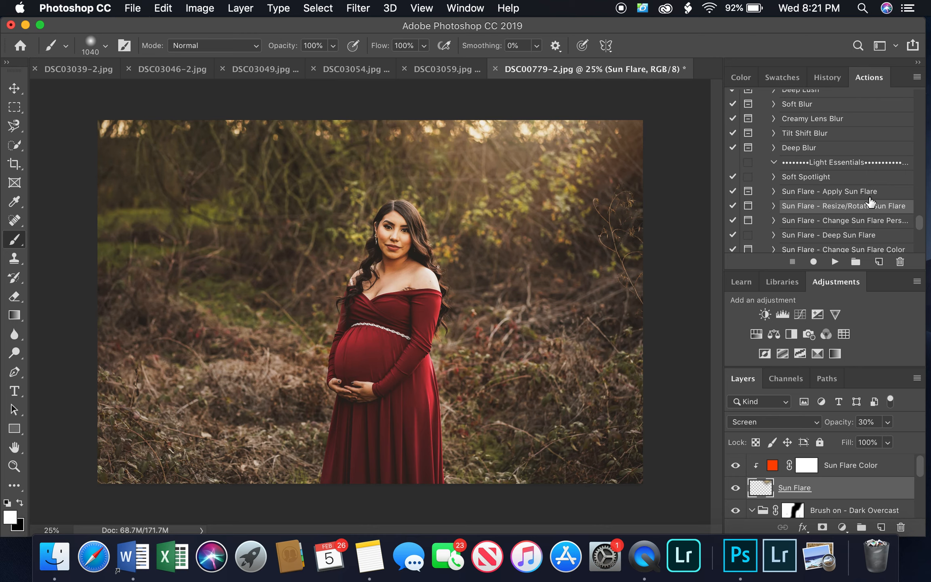
Duplicate the Background layer
scroll(865, 480, "down", 5)
left_click_drag(863, 506, 880, 527)
Brighten the woman's eyes on the Background copy layer using the Dodge tool with a 17 px brush at 8% midtones exposure
scroll(402, 229, "up", 3)
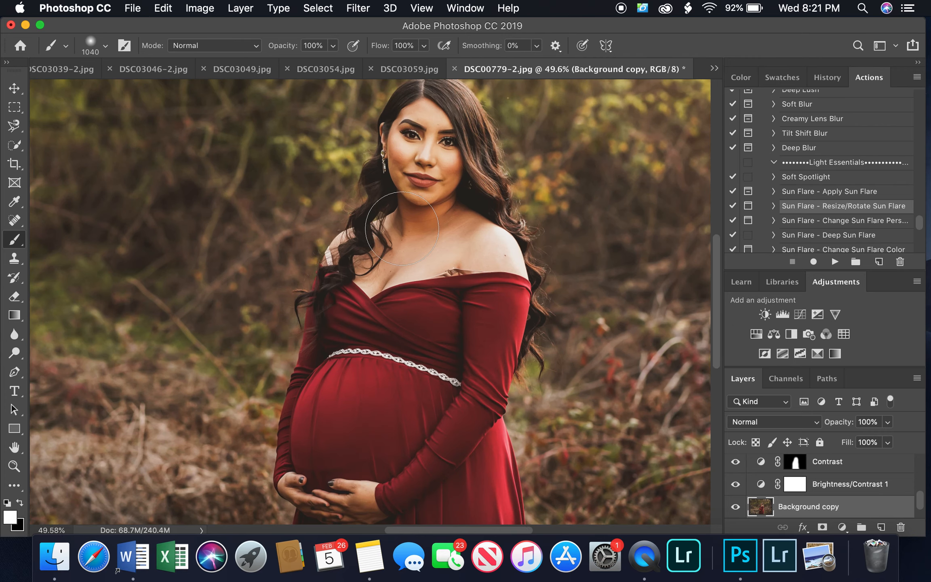
scroll(402, 229, "up", 4)
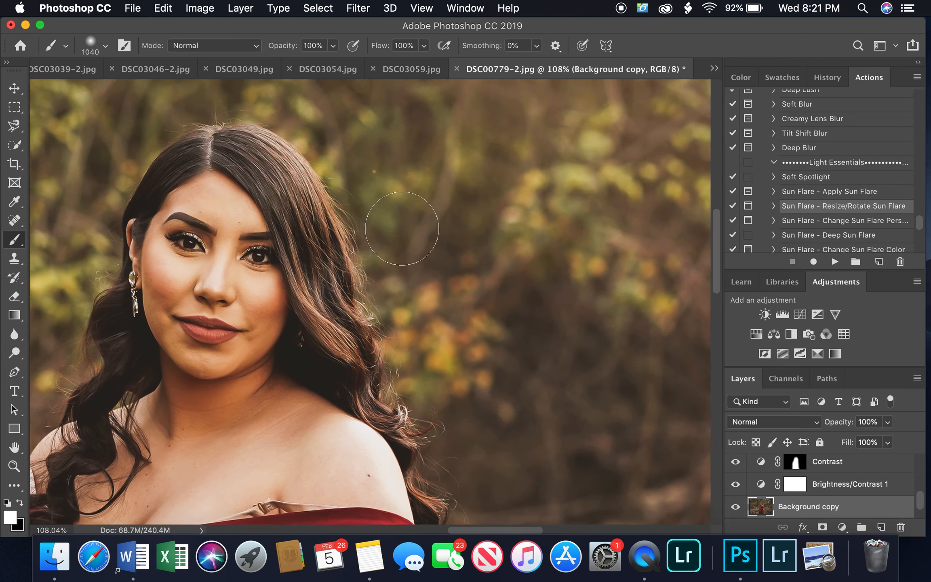
scroll(402, 229, "up", 3)
scroll(402, 229, "left", 5)
scroll(402, 229, "down", 1)
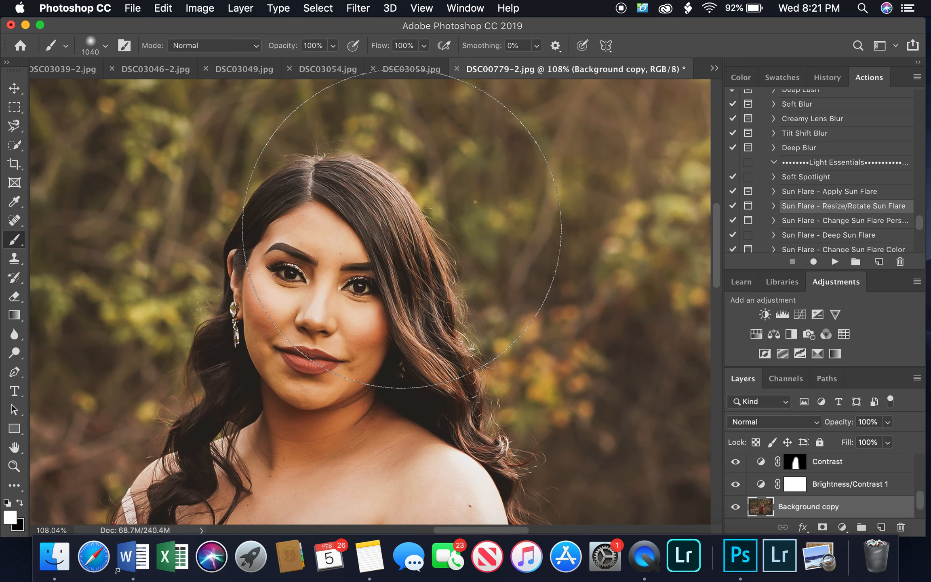
left_click(14, 354)
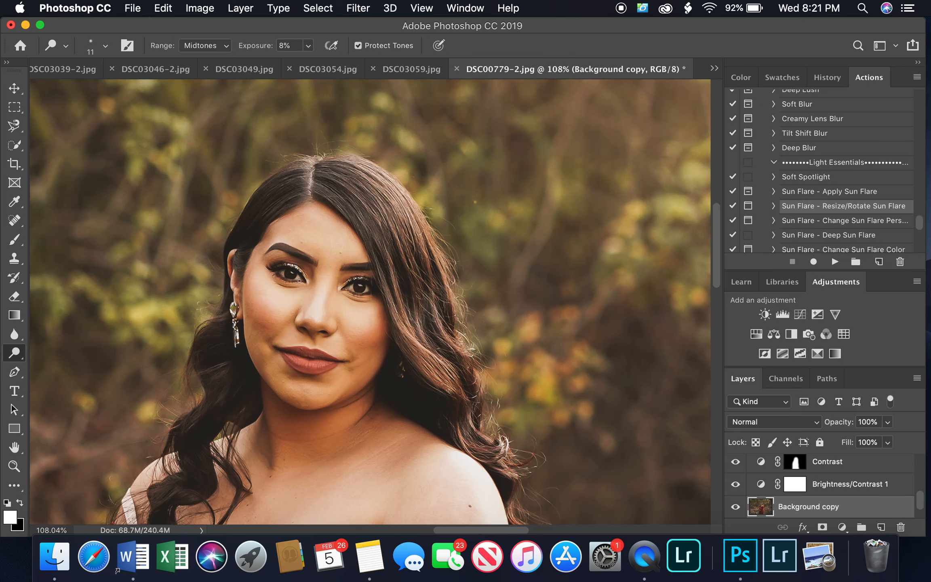
scroll(299, 280, "up", 5)
right_click(249, 252)
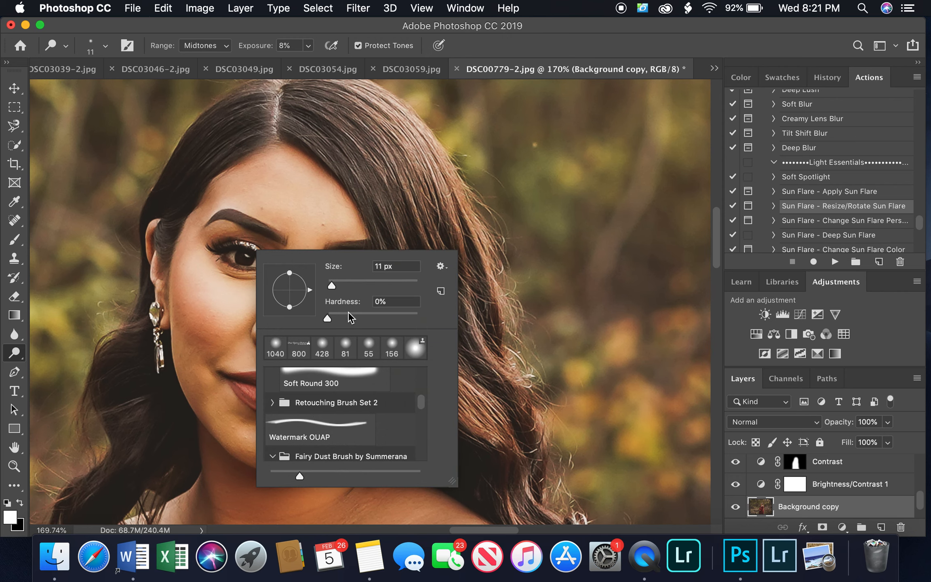
left_click_drag(334, 283, 336, 284)
left_click(239, 258)
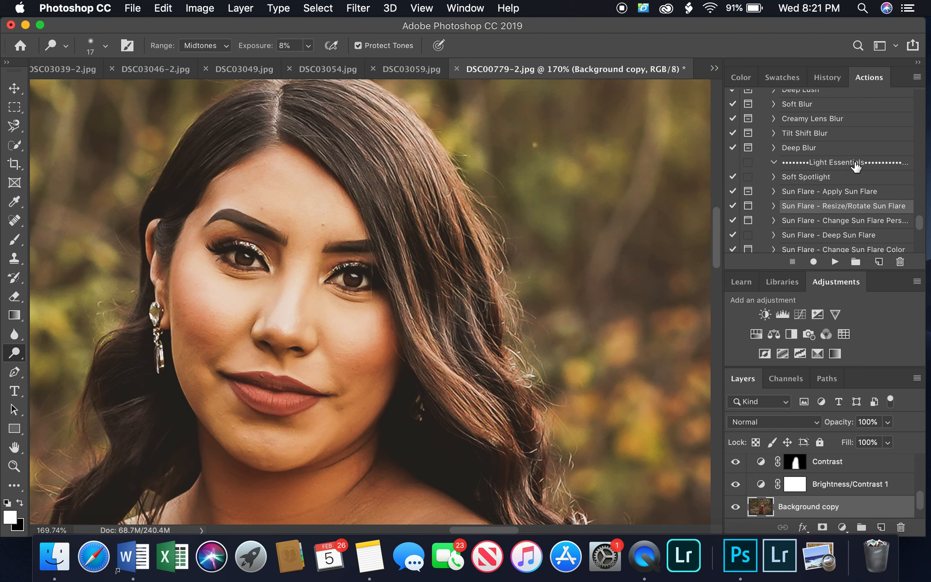
Run the Sharpen action listed below Eye Liner on the Background copy layer
scroll(852, 170, "up", 15)
scroll(852, 178, "up", 15)
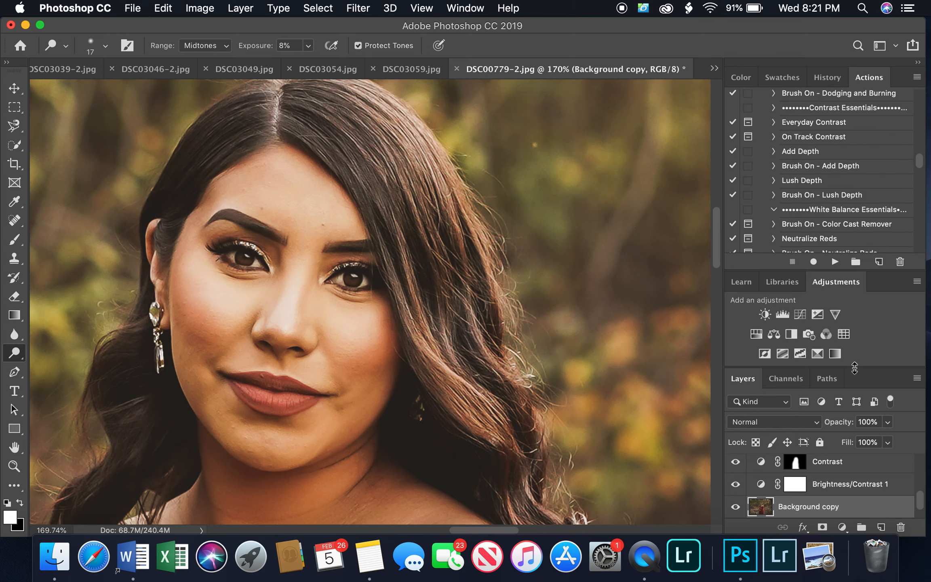
scroll(848, 166, "up", 10)
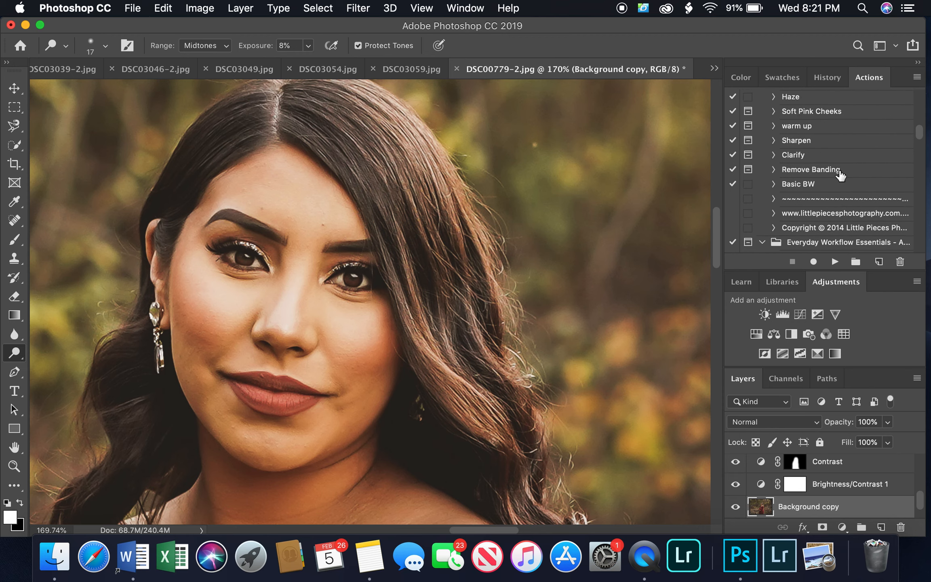
scroll(832, 170, "up", 5)
left_click(812, 166)
left_click(835, 261)
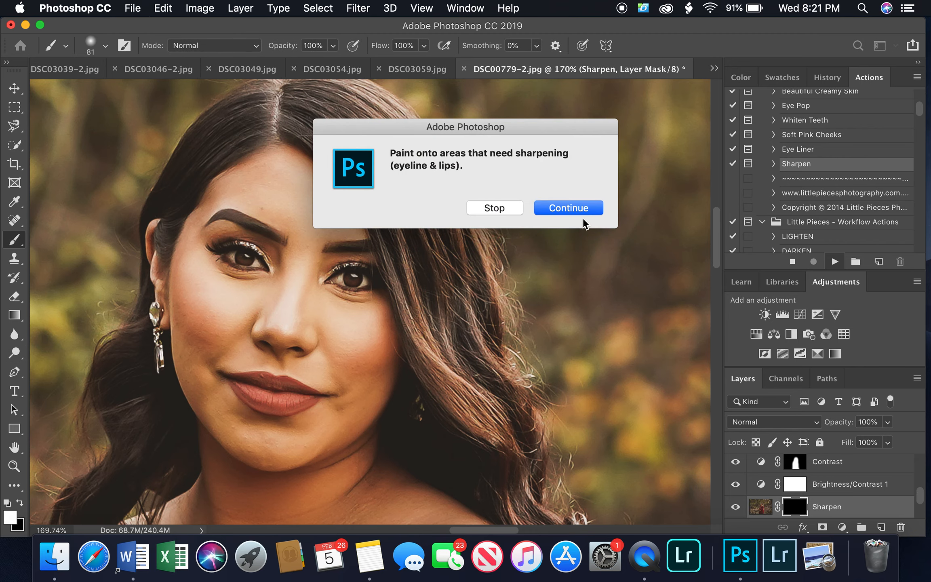
left_click(586, 210)
Paint the sharpening onto both of the woman's eyes and lower the Sharpen layer's opacity to 25%
left_click_drag(337, 275, 358, 277)
left_click_drag(261, 260, 225, 248)
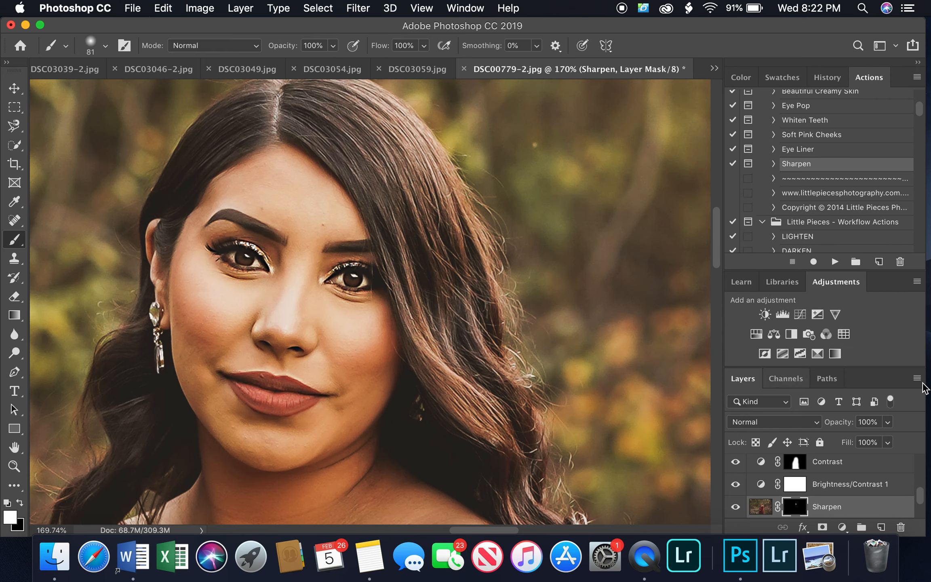
left_click(888, 421)
left_click(836, 439)
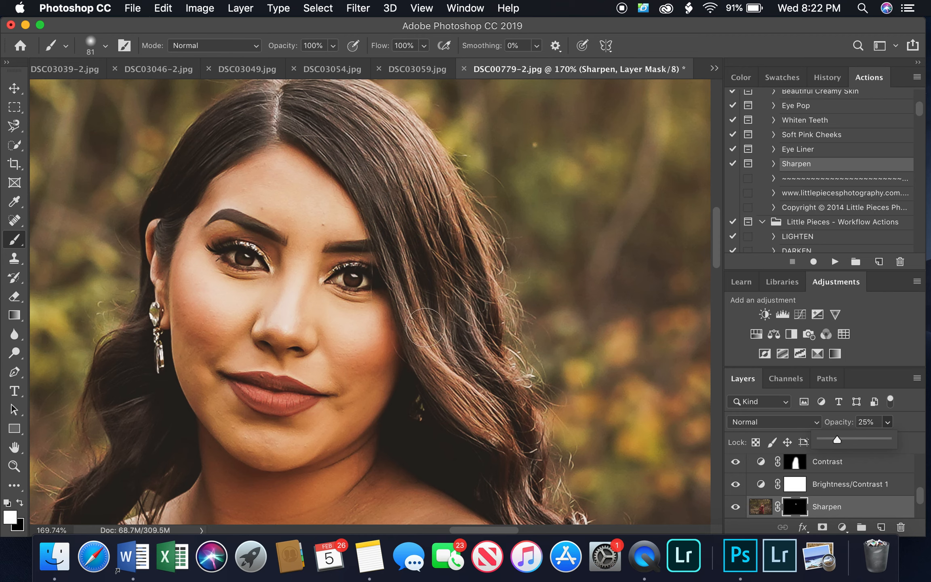
Remove the small blemishes on the woman's face on the Background copy layer using a 15 px Spot Healing Brush
left_click(15, 221)
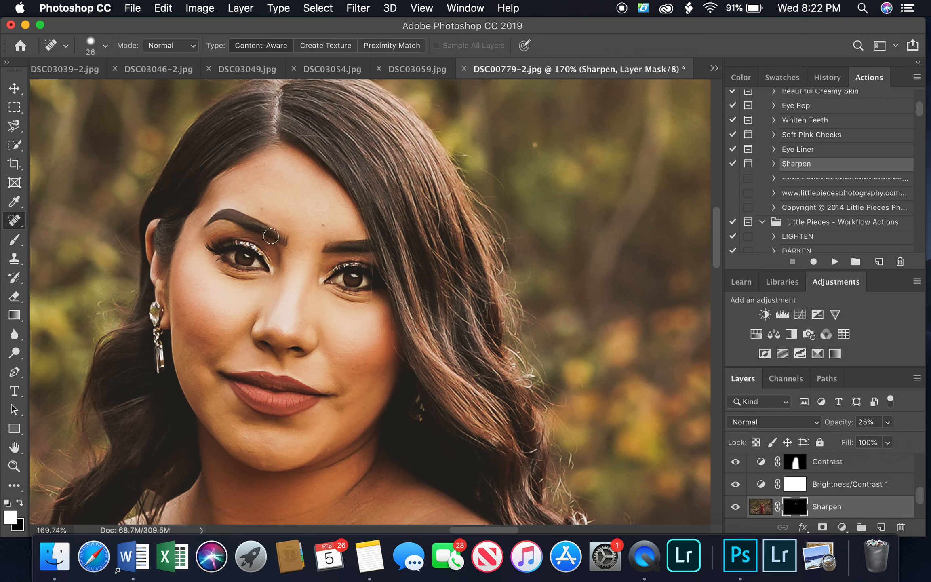
right_click(296, 206)
left_click_drag(336, 237, 320, 235)
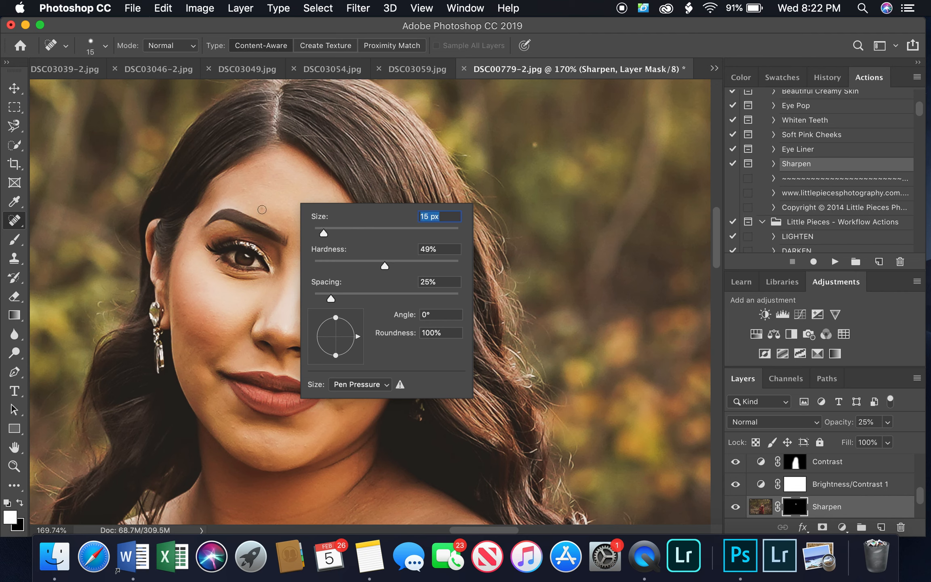
key("Return")
scroll(848, 491, "down", 2)
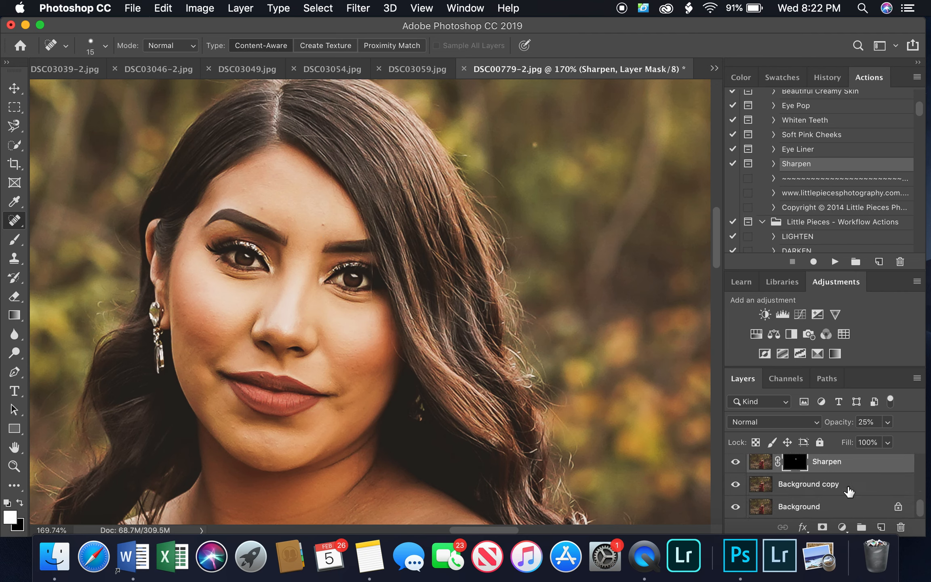
left_click(850, 490)
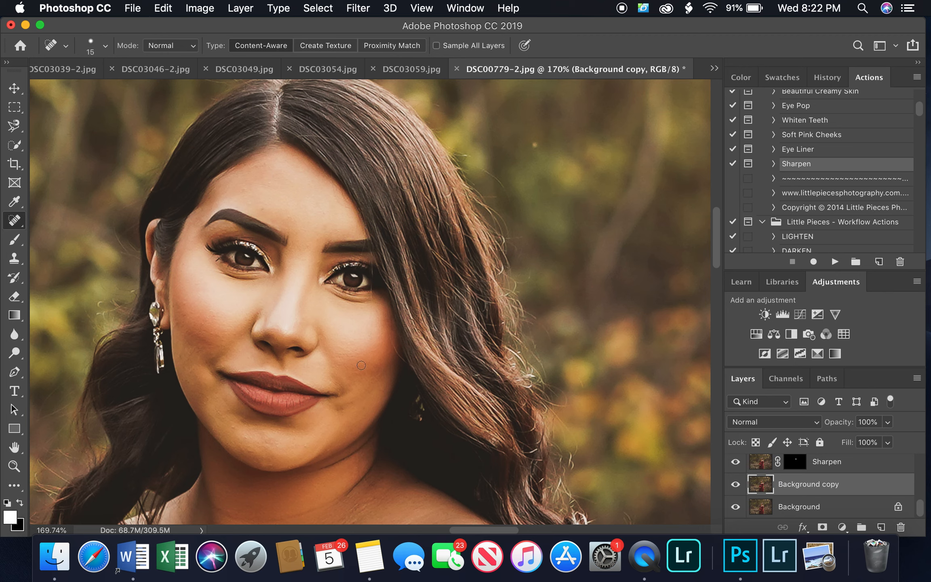
left_click_drag(183, 301, 186, 314)
scroll(355, 330, "down", 3)
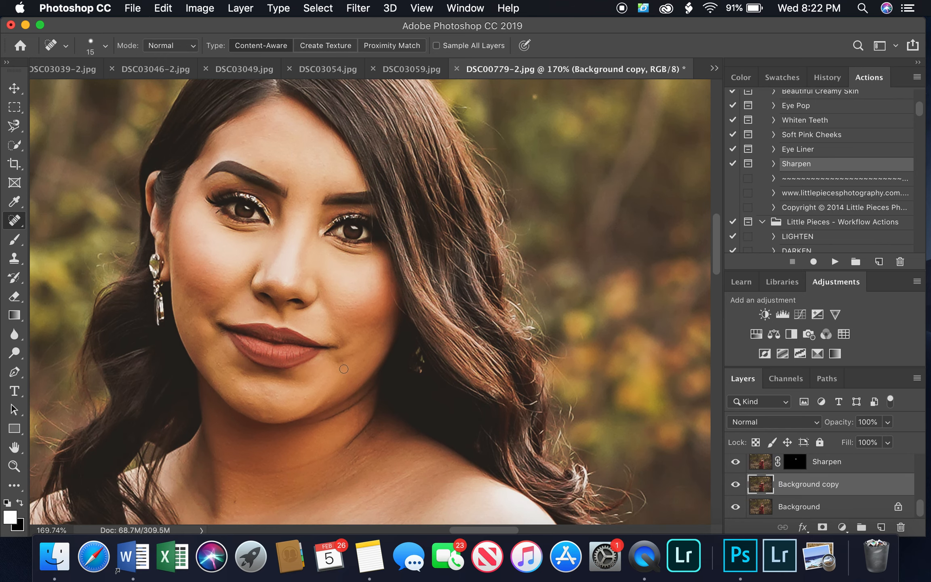
left_click(342, 364)
left_click(337, 361)
left_click(330, 334)
left_click(329, 399)
Examine the whole retouched portrait and compare it with the finished maternity photo DSC03039-2.jpg
scroll(353, 339, "down", 5)
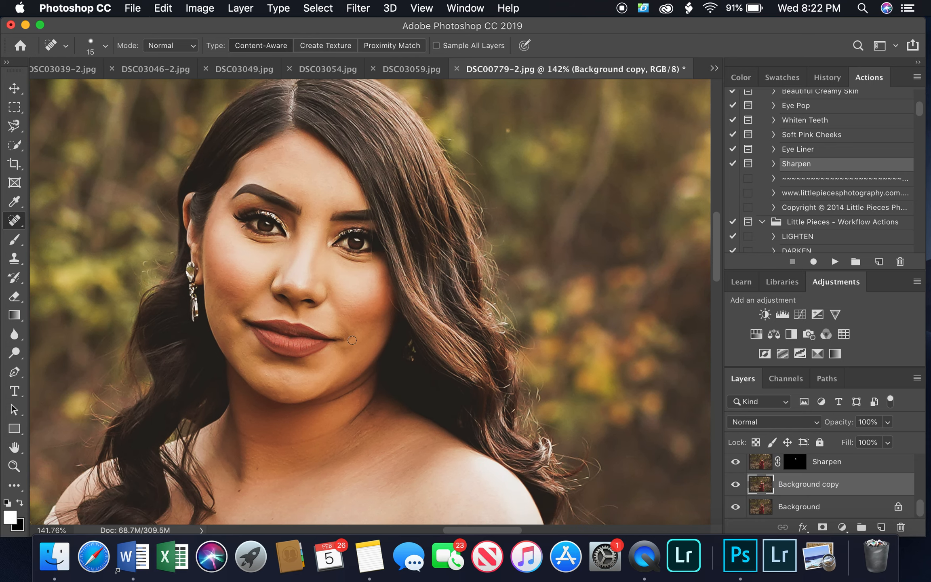
scroll(352, 340, "down", 1)
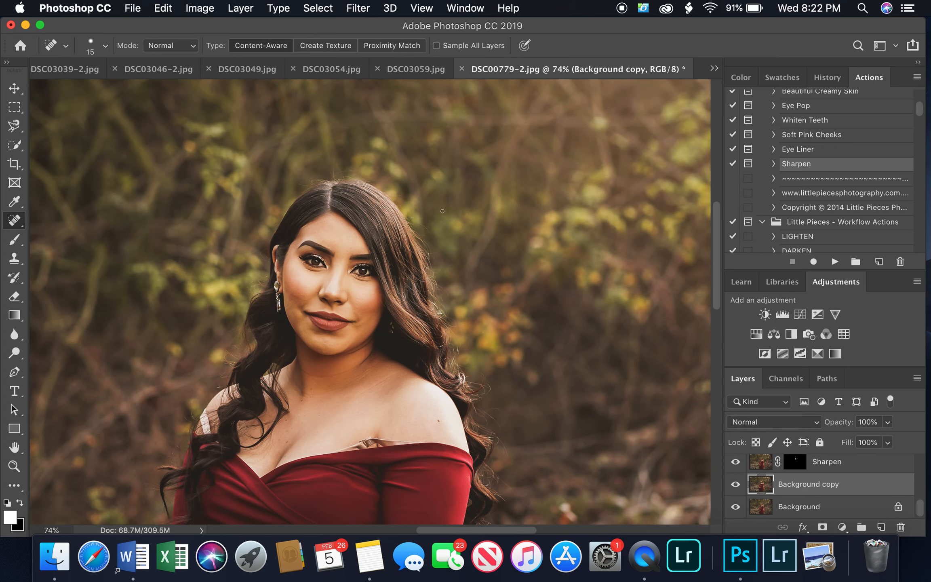
scroll(443, 211, "down", 2)
scroll(442, 211, "down", 4)
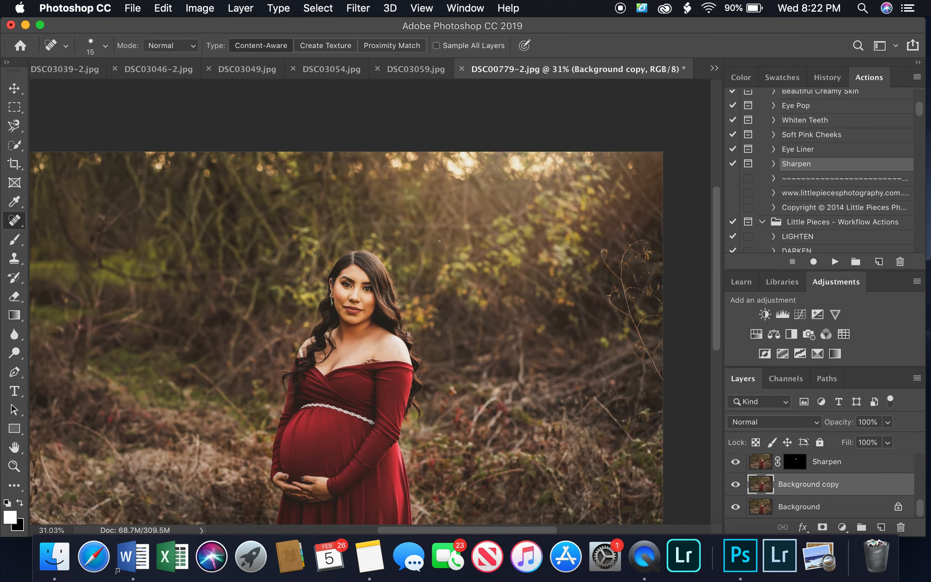
scroll(429, 206, "down", 3)
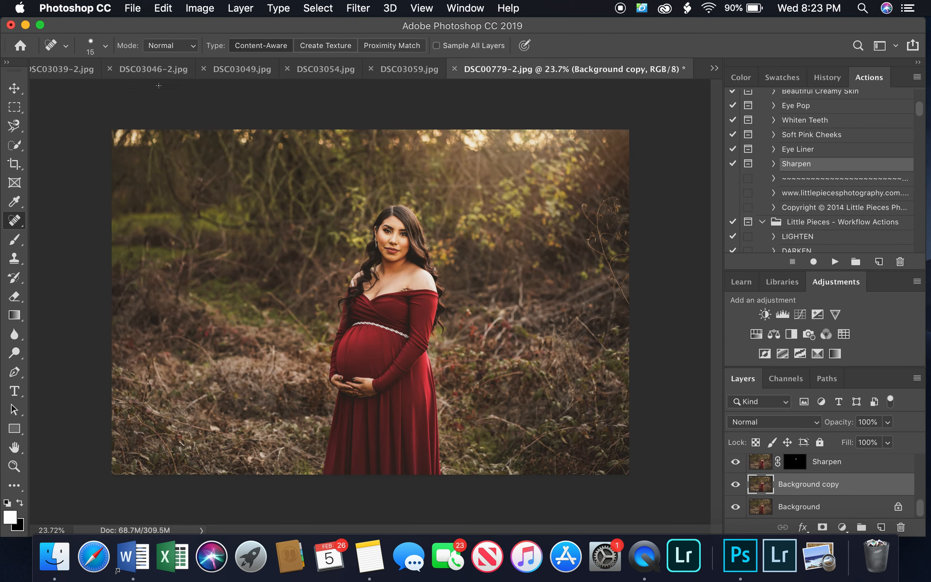
left_click(70, 72)
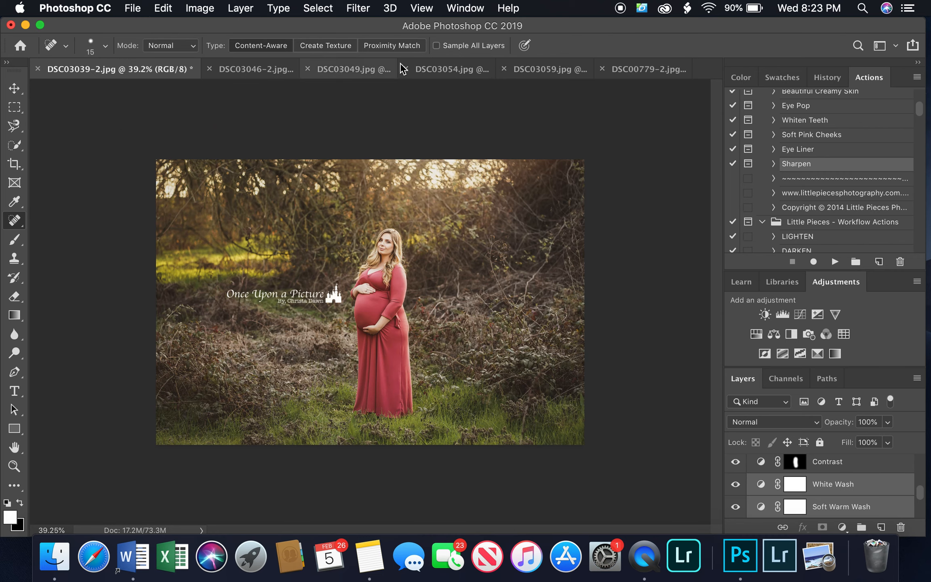
left_click(648, 69)
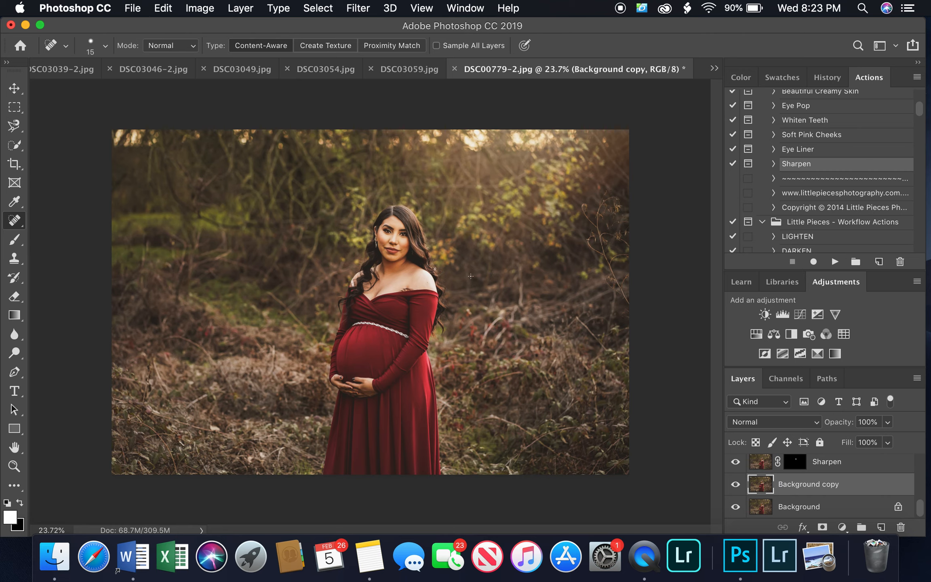
Run the Soft Warm Wash action from the Little Pieces - Workflow Actions set on the Background copy layer
scroll(883, 208, "down", 4)
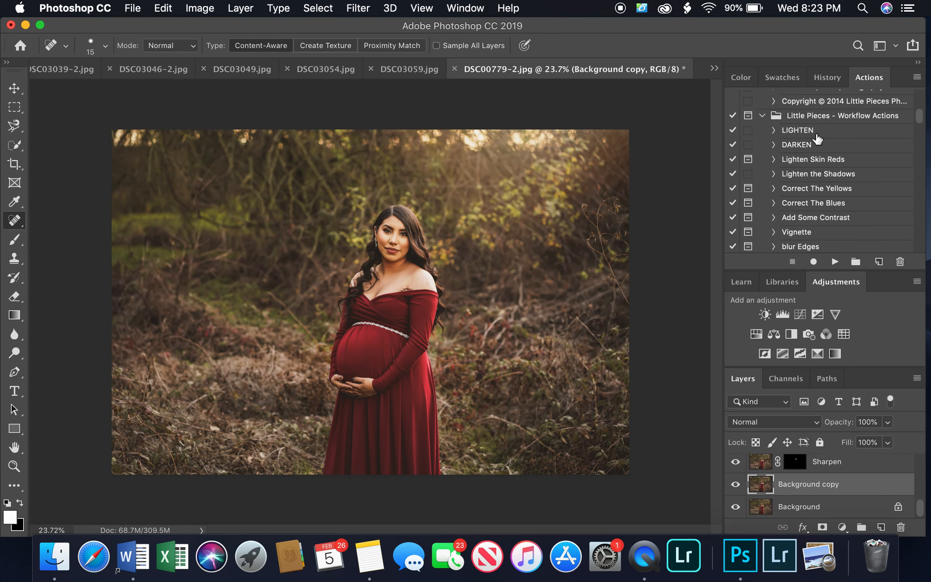
scroll(857, 198, "down", 4)
scroll(873, 187, "down", 3)
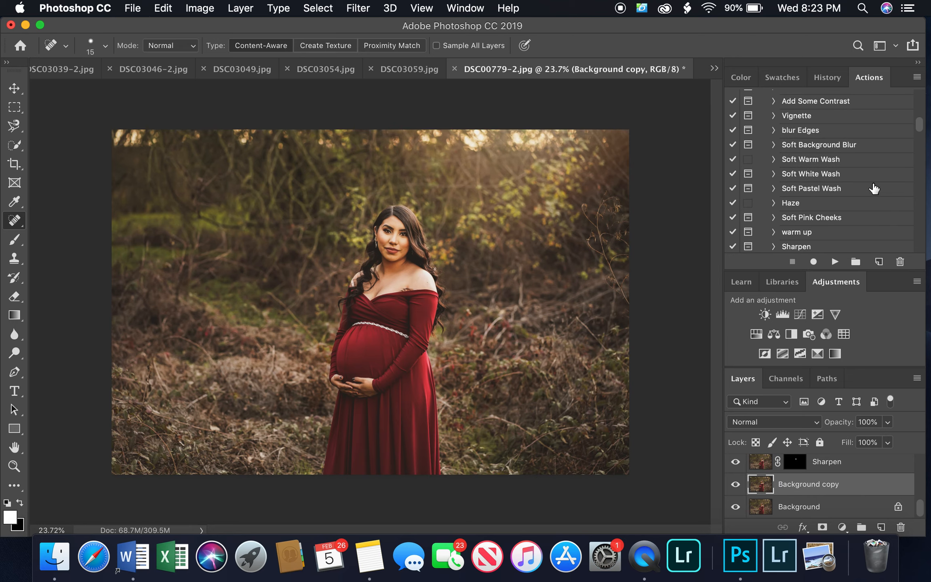
left_click(818, 124)
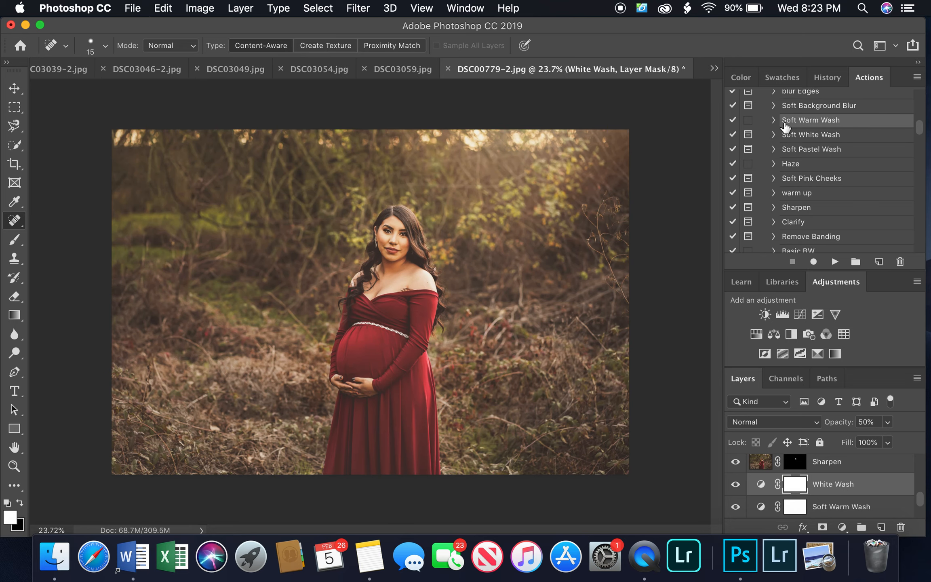
Lower the White Wash layer's opacity to about 16%
left_click(837, 490)
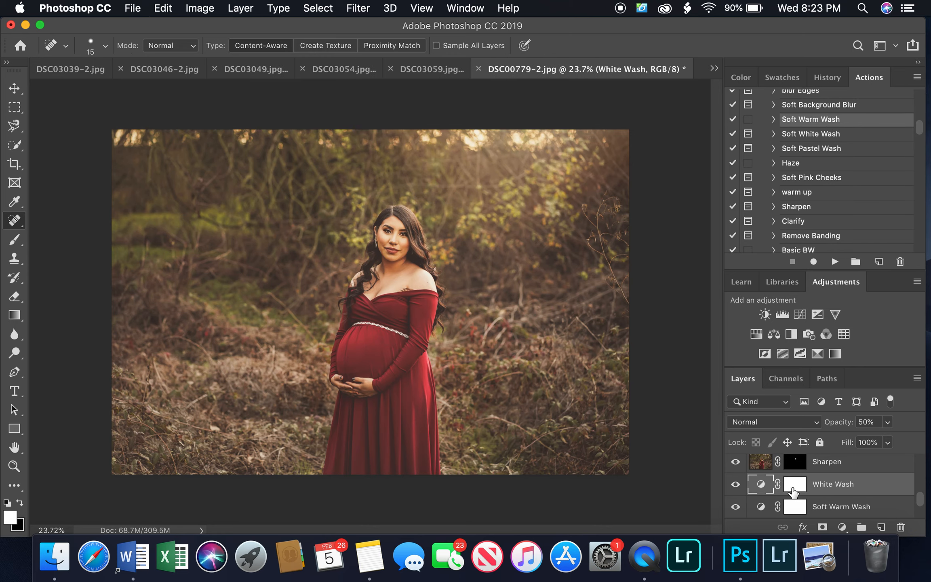
left_click(792, 489)
left_click(887, 422)
left_click(853, 441)
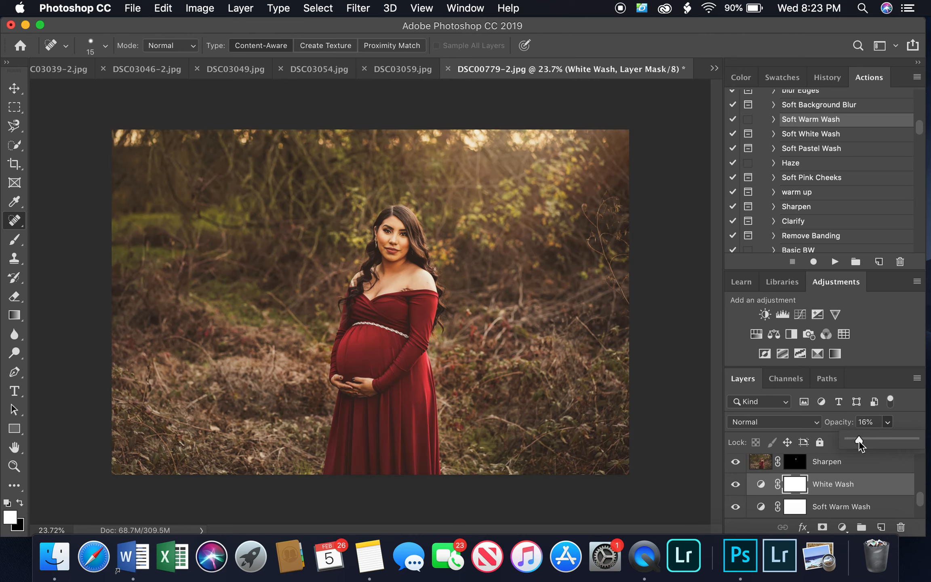
Set the Soft Warm Wash layer's opacity to 15% and toggle the wash layers' visibility to compare their effect
left_click(840, 505)
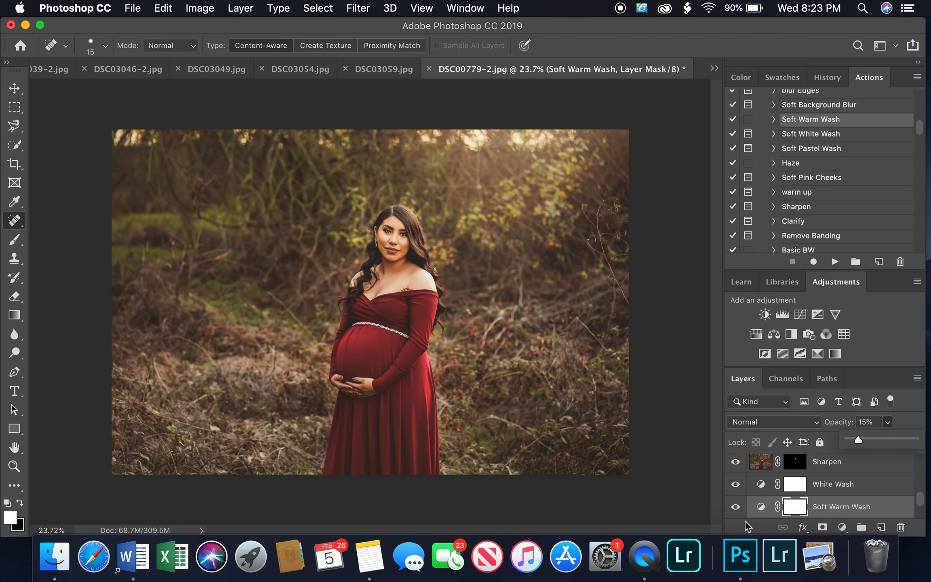
left_click(736, 507)
left_click(736, 507)
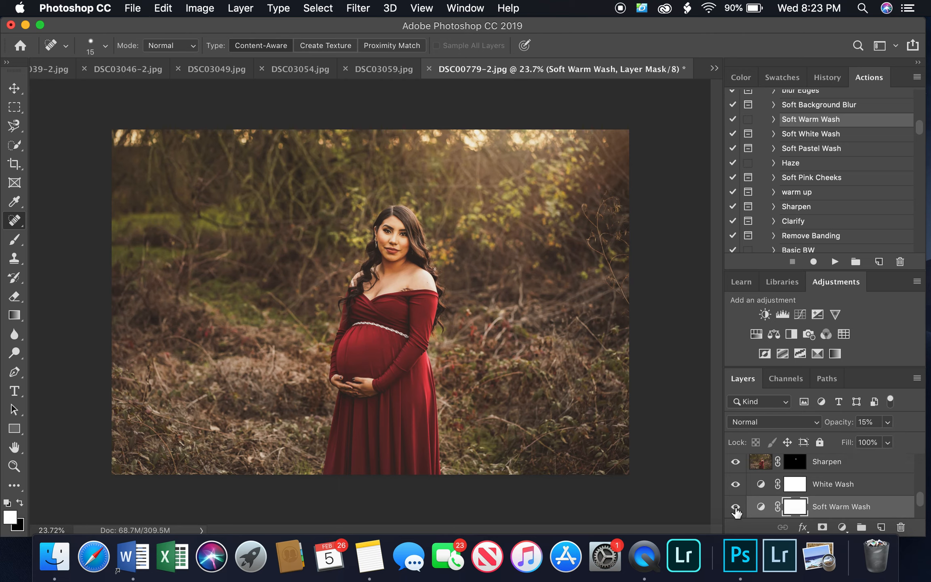
left_click(735, 485)
scroll(869, 485, "down", 2)
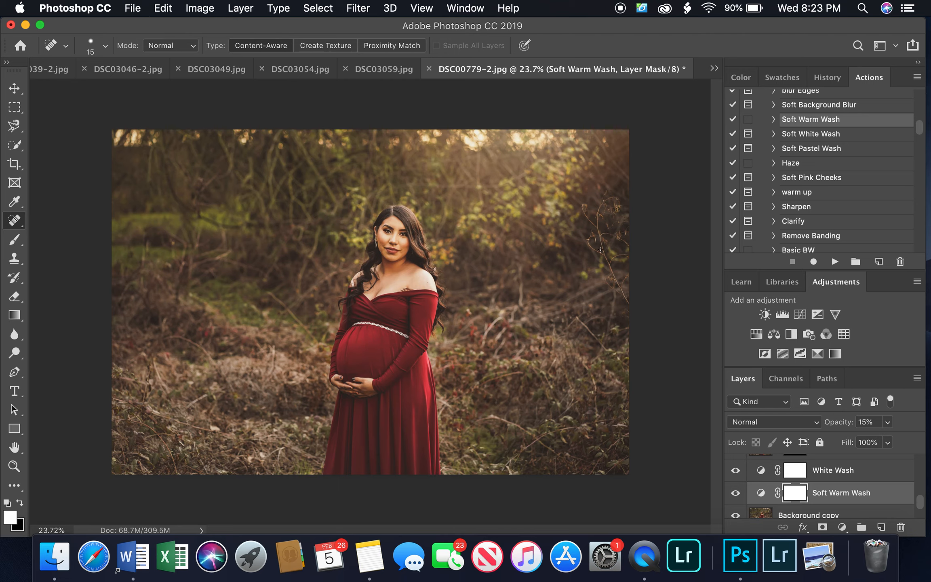
Select the Haze action in the Little Pieces - Workflow Actions set
left_click(831, 164)
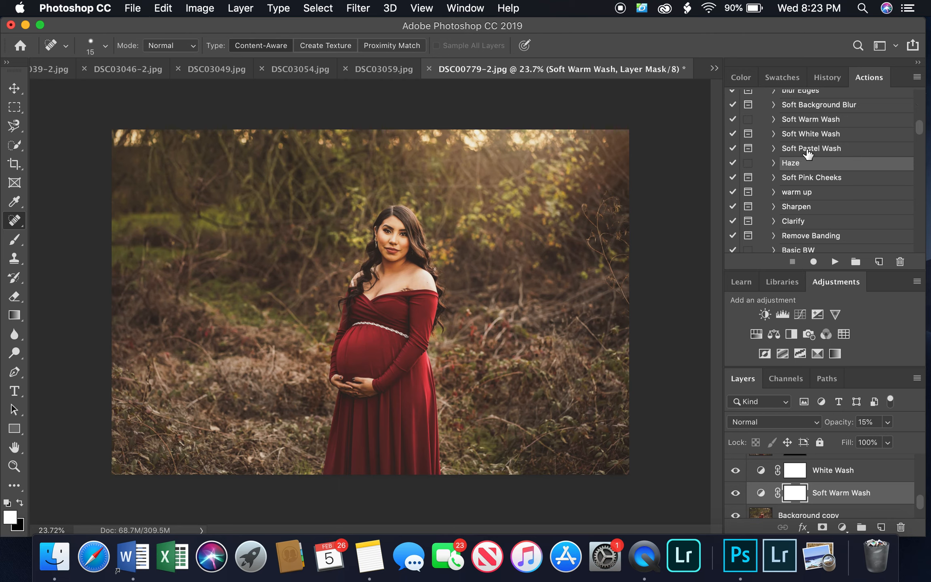